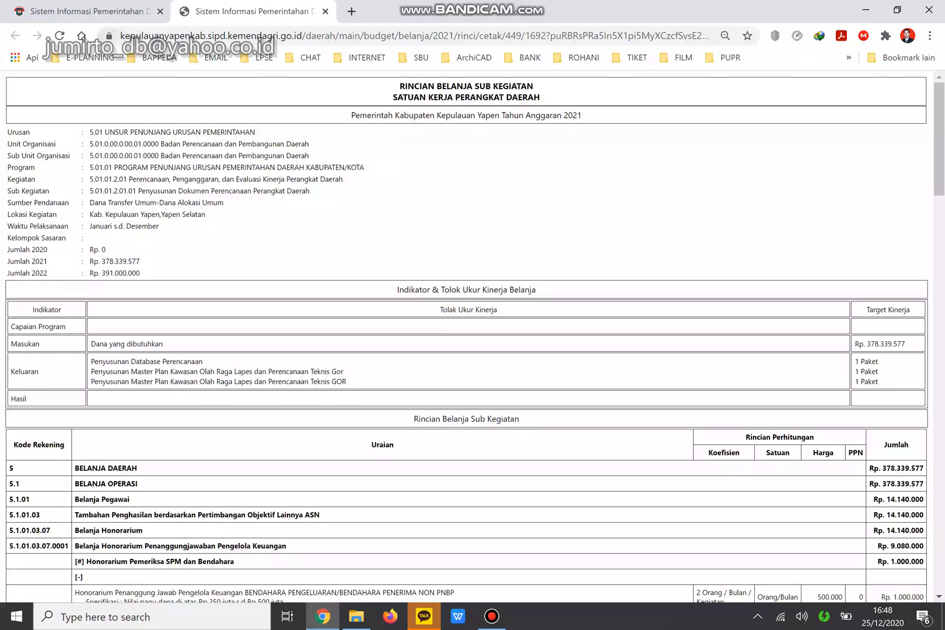
Step: Log in to the regional government account with the prefilled credentials and open the 2021 budgeting dashboard
{"action": "left_click", "coordinate": [89, 11]}
{"action": "left_click", "coordinate": [473, 243]}
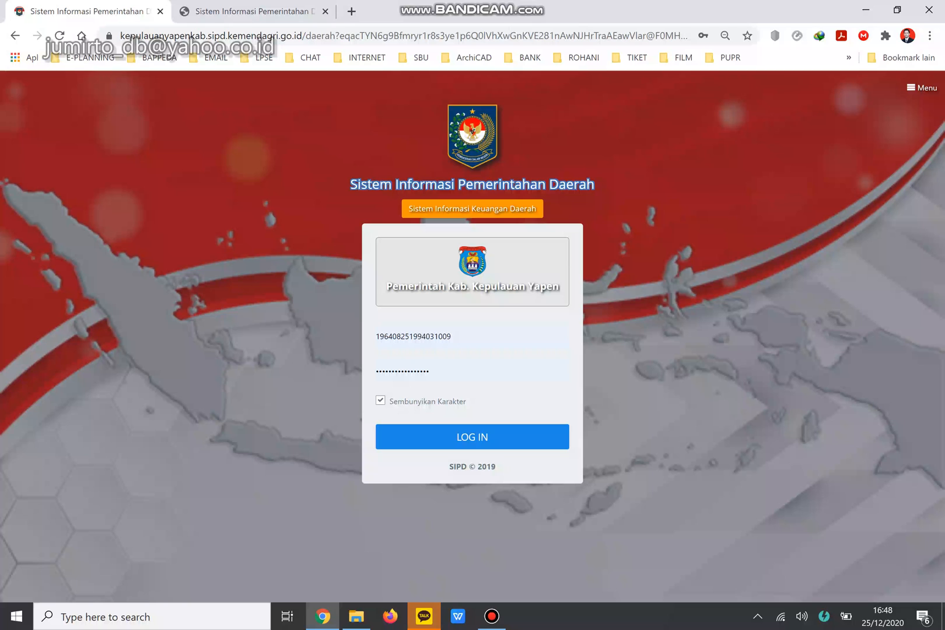
{"action": "left_click", "coordinate": [484, 438]}
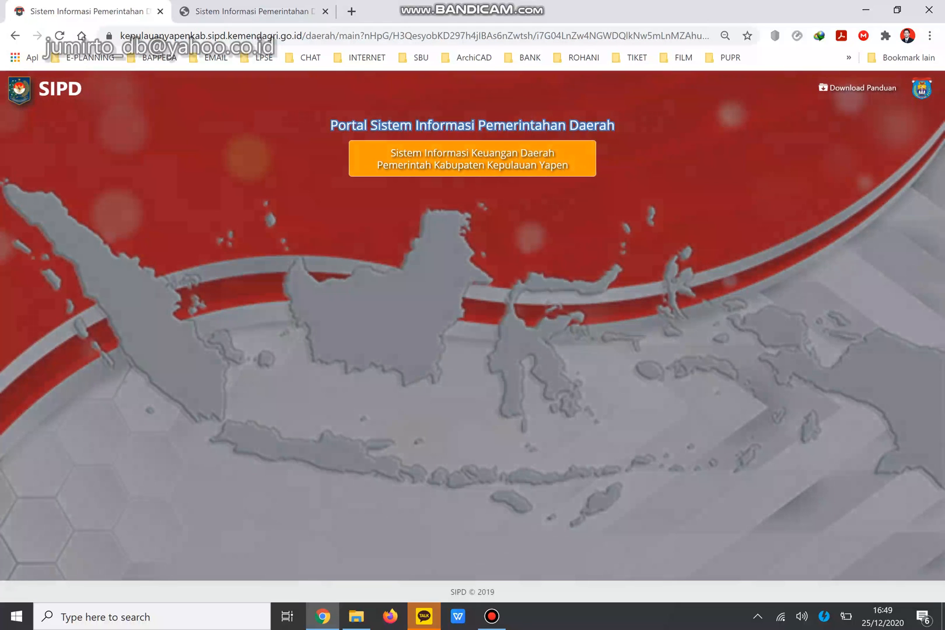
{"action": "left_click", "coordinate": [430, 215]}
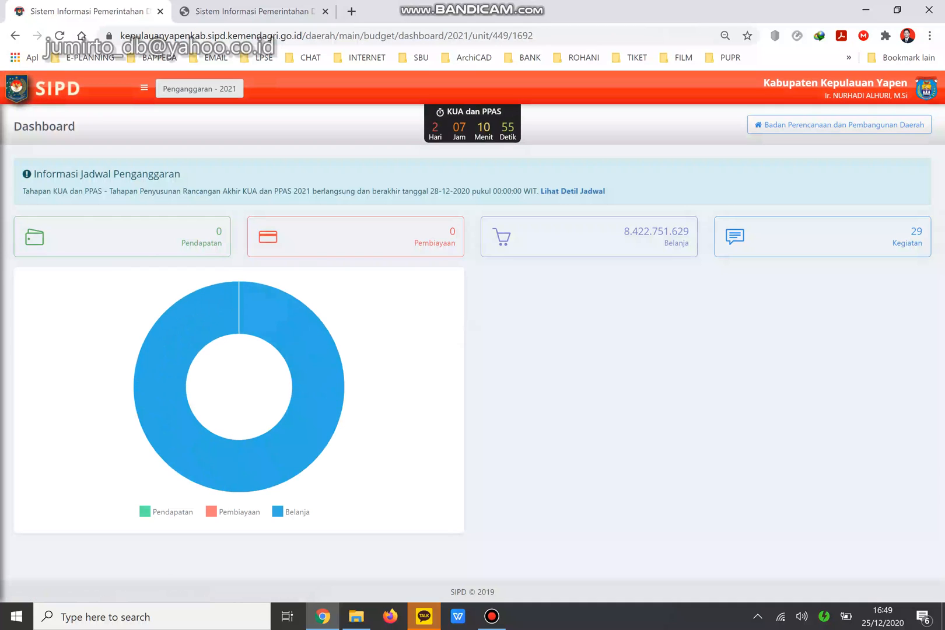
Step: Open the Sub Kegiatan Belanja list for Badan Perencanaan dan Pembangunan Daerah and close the Rincian Belanja report page
{"action": "left_click", "coordinate": [144, 88]}
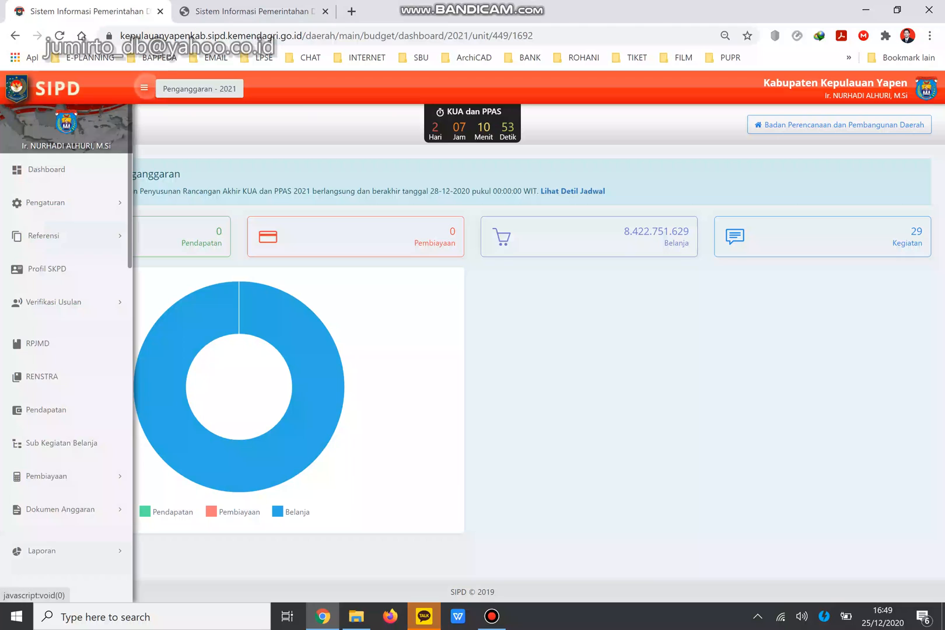
{"action": "left_click", "coordinate": [61, 443]}
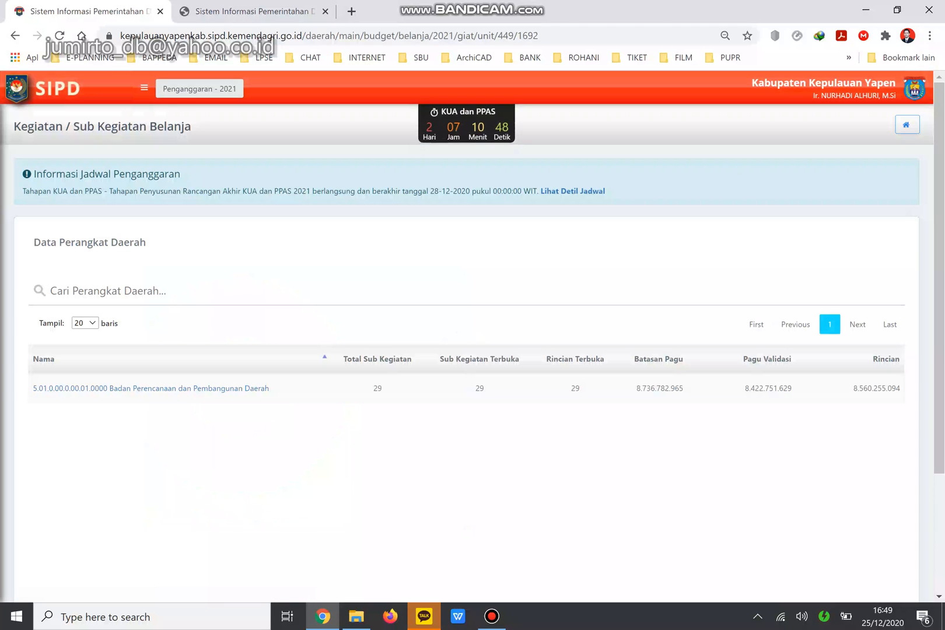
{"action": "left_click", "coordinate": [111, 388]}
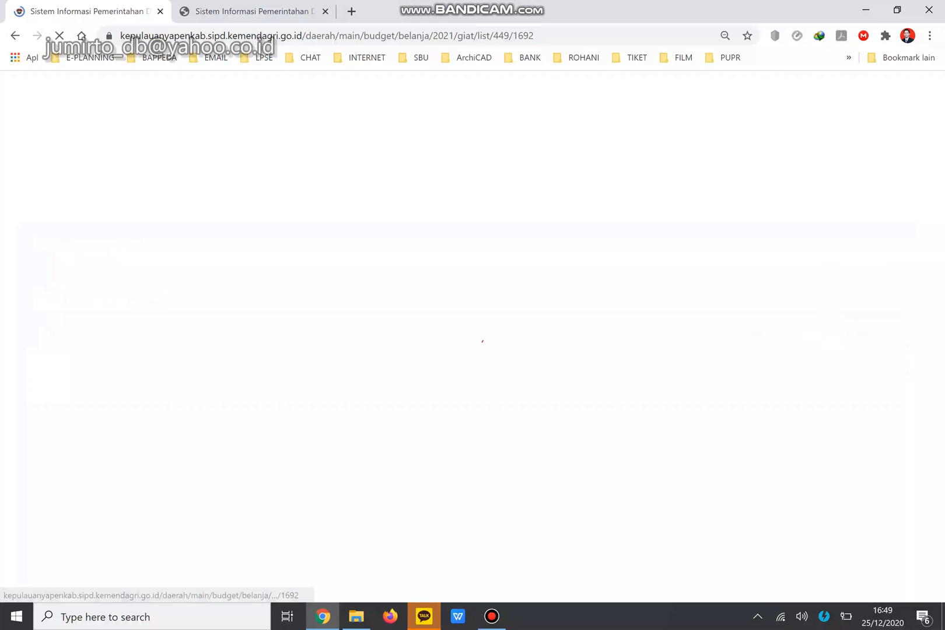
{"action": "scroll", "coordinate": [472, 350], "scroll_direction": "down", "scroll_amount": 3}
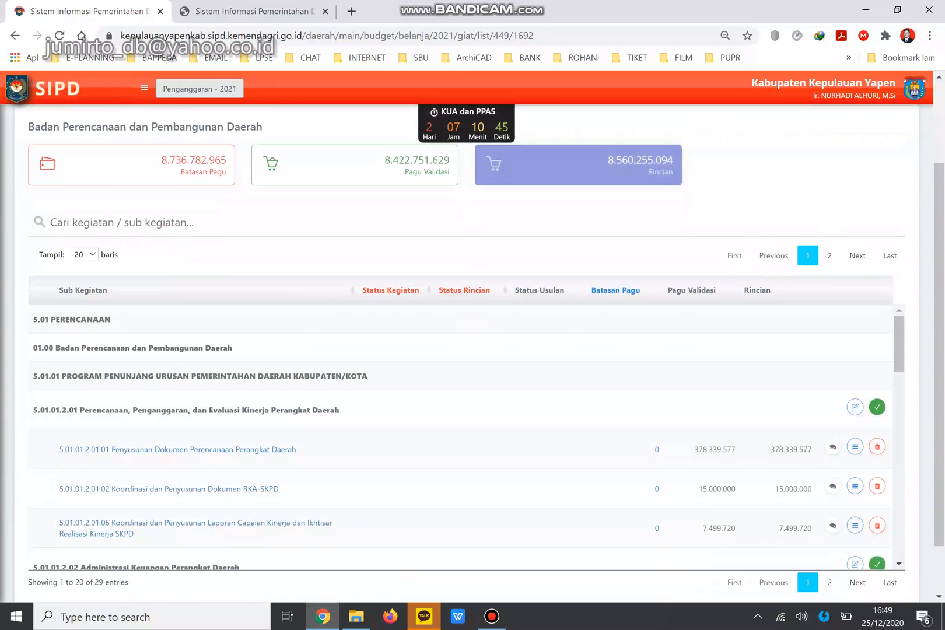
{"action": "left_click", "coordinate": [324, 11]}
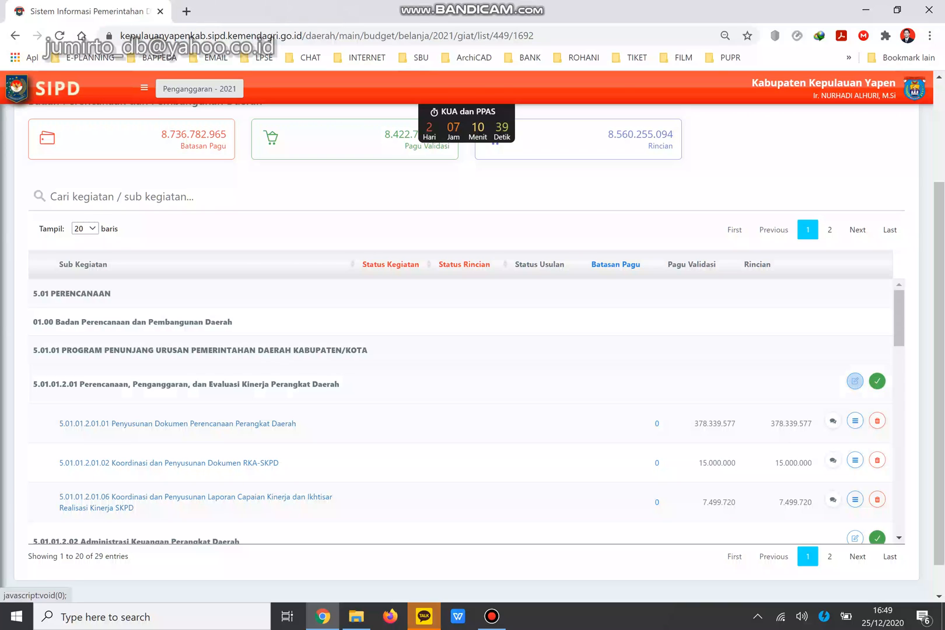
Step: Open activity 5.01.01.2.01 for editing and set Indikator Program (Outcome) to Tersedianya Penunjang Urusan Pemerintahan
{"action": "left_click", "coordinate": [855, 381]}
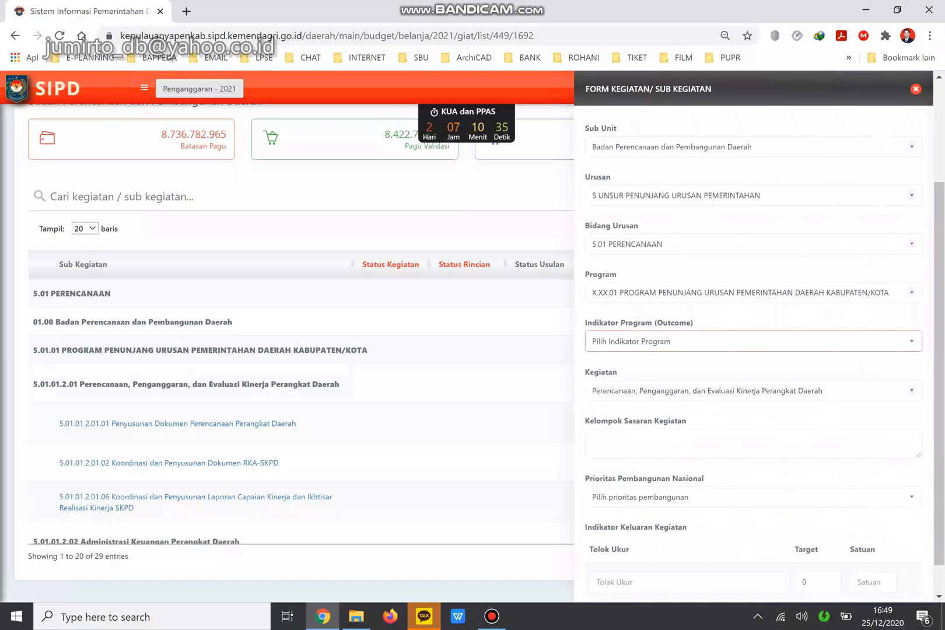
{"action": "scroll", "coordinate": [758, 332], "scroll_direction": "down", "scroll_amount": 3}
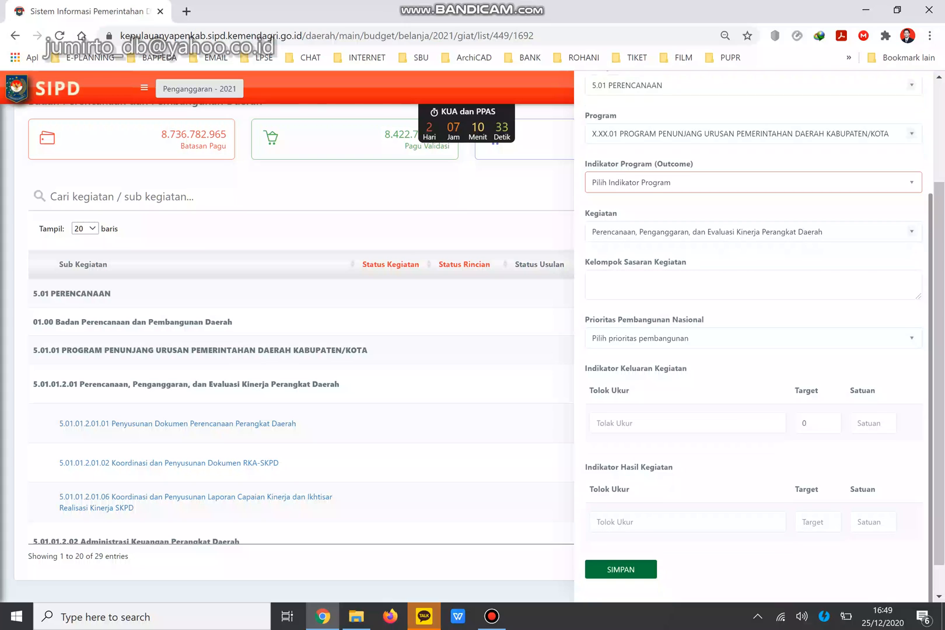
{"action": "left_click", "coordinate": [752, 183]}
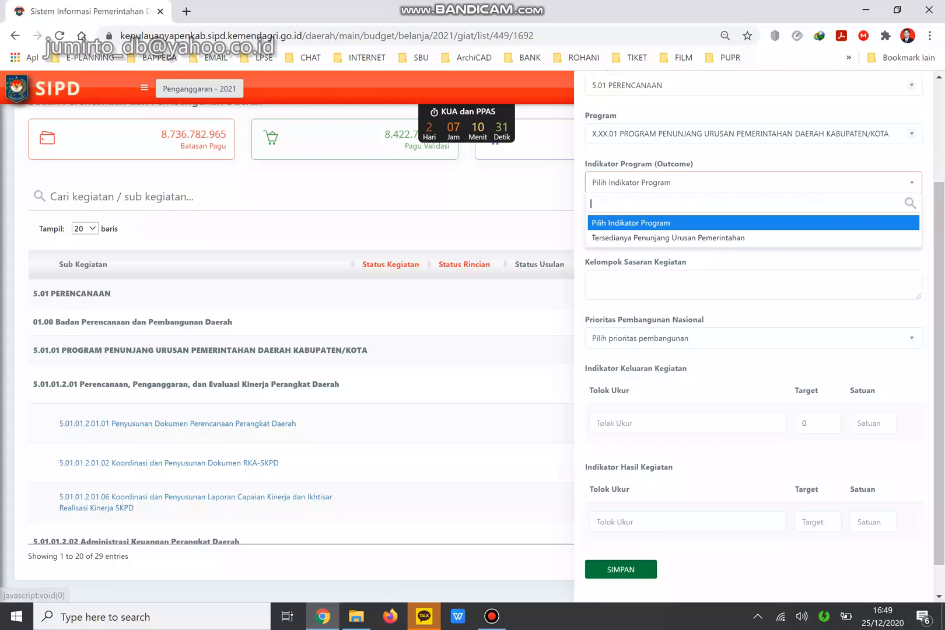
{"action": "key", "text": "Down"}
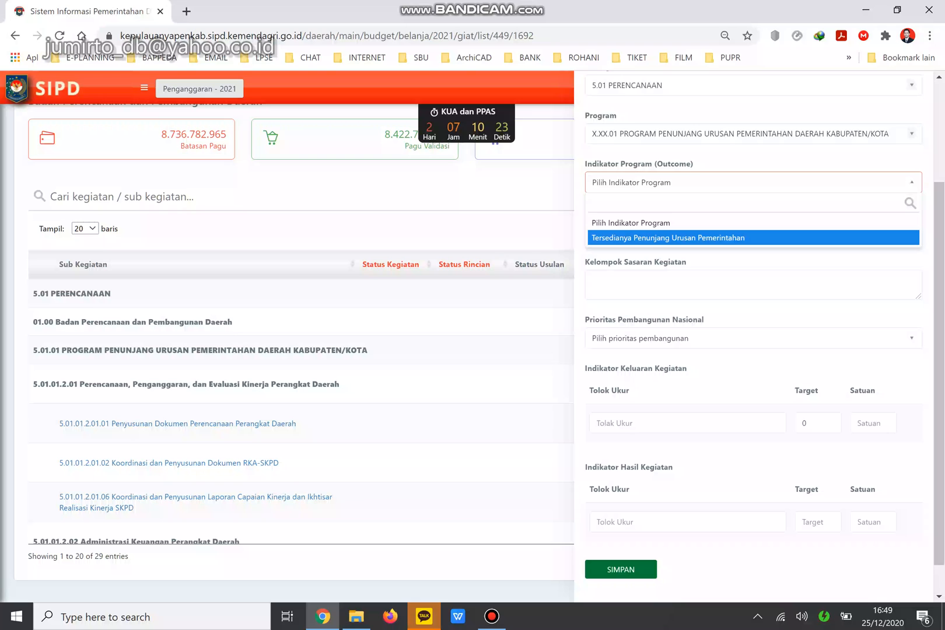
{"action": "key", "text": "Return"}
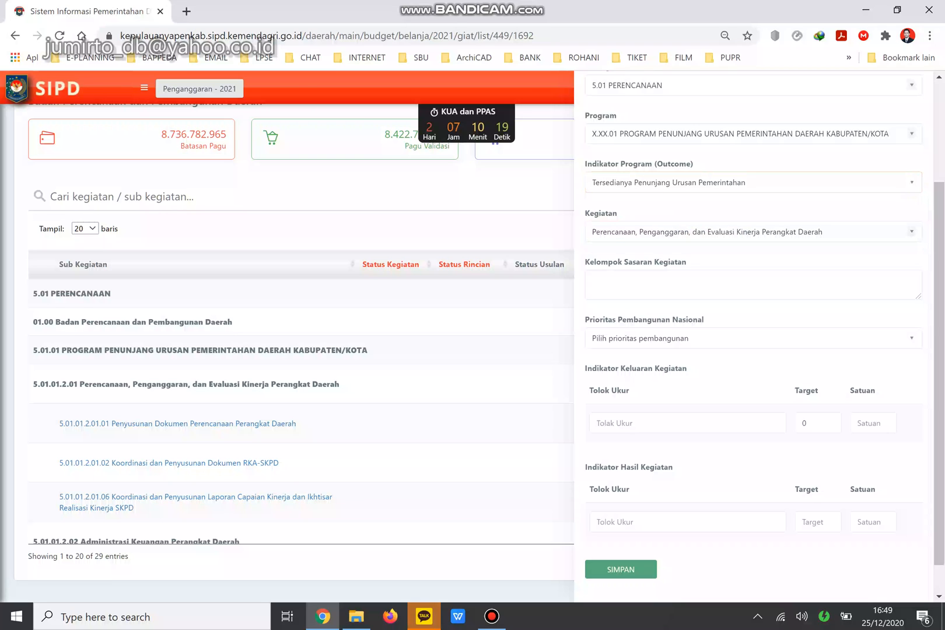
Step: Set Kelompok Sasaran Kegiatan to Organisasi Perangkat Daerah and Prioritas Pembangunan Nasional to Meningkatkan Sumber Daya Manusia Yang Berkualitas Dan Berdaya Saing
{"action": "left_click", "coordinate": [752, 285]}
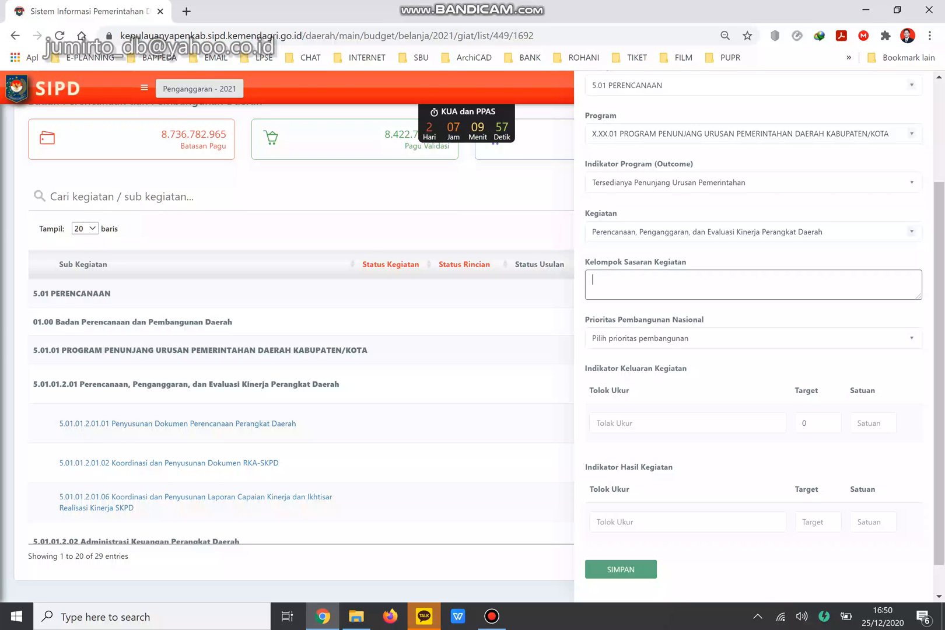
{"action": "type", "text": "Organisasi Perangkat Daerah"}
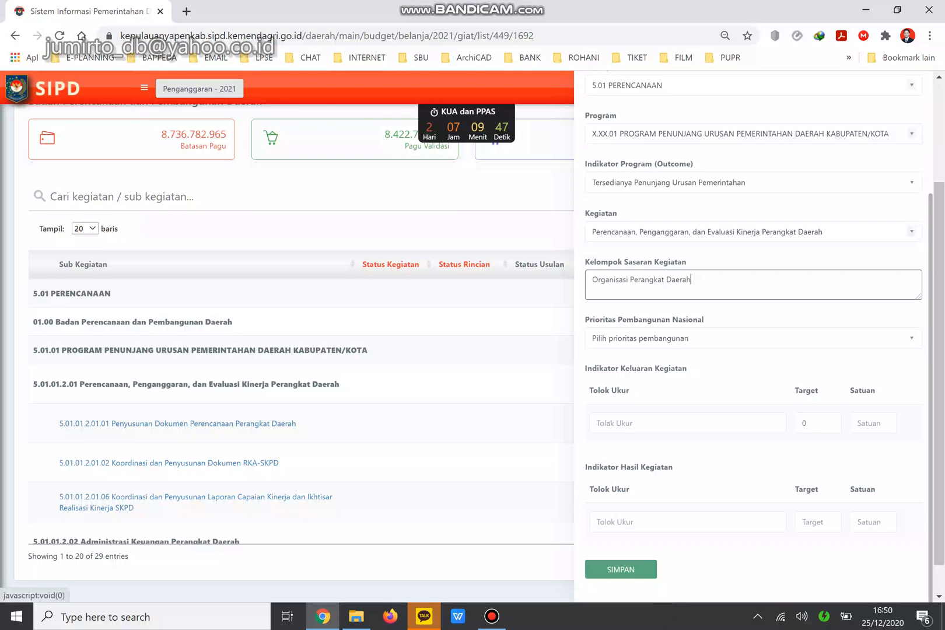
{"action": "left_click", "coordinate": [752, 338]}
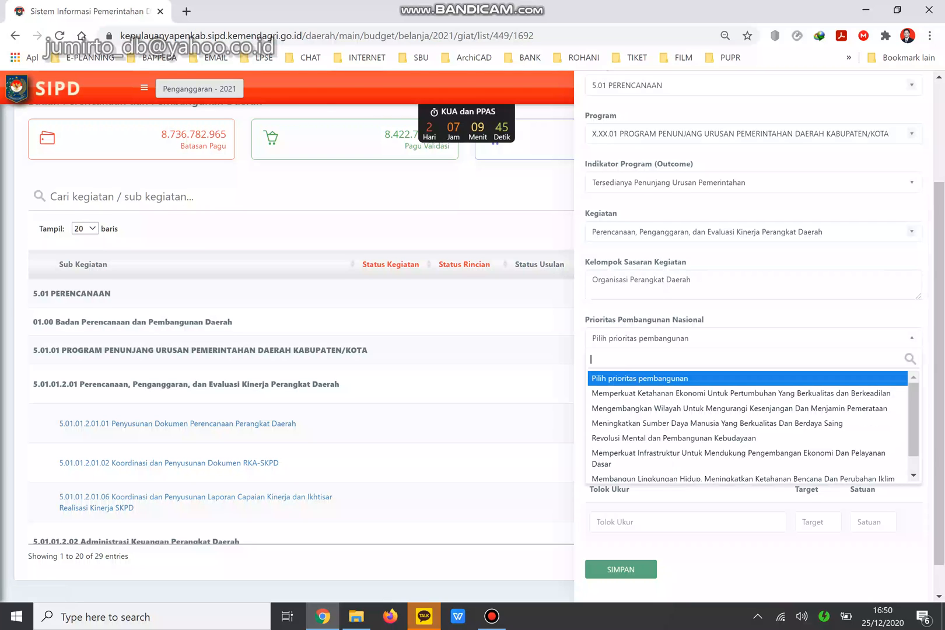
{"action": "scroll", "coordinate": [913, 426], "scroll_direction": "down", "scroll_amount": 1}
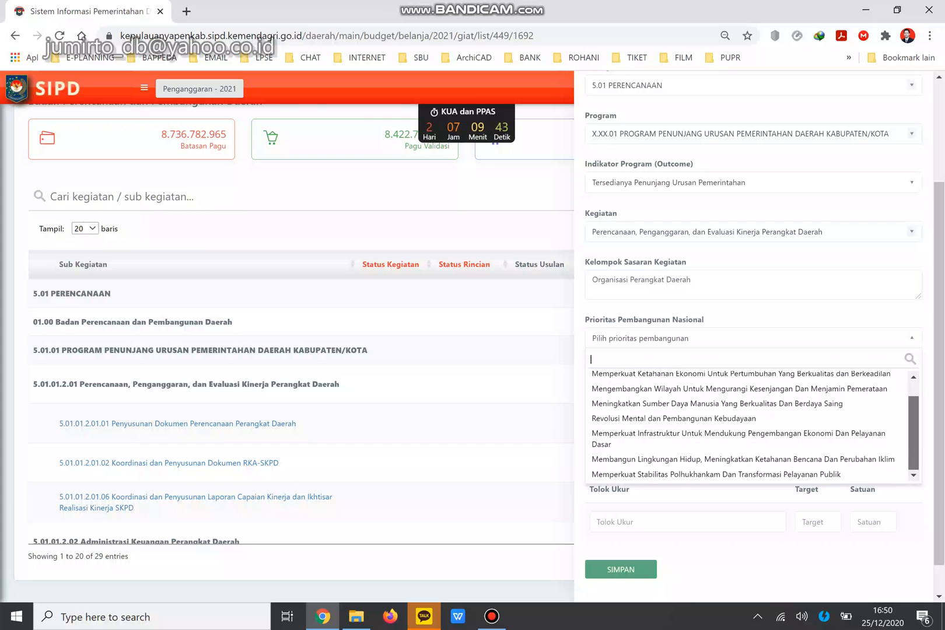
{"action": "scroll", "coordinate": [756, 426], "scroll_direction": "up", "scroll_amount": 1}
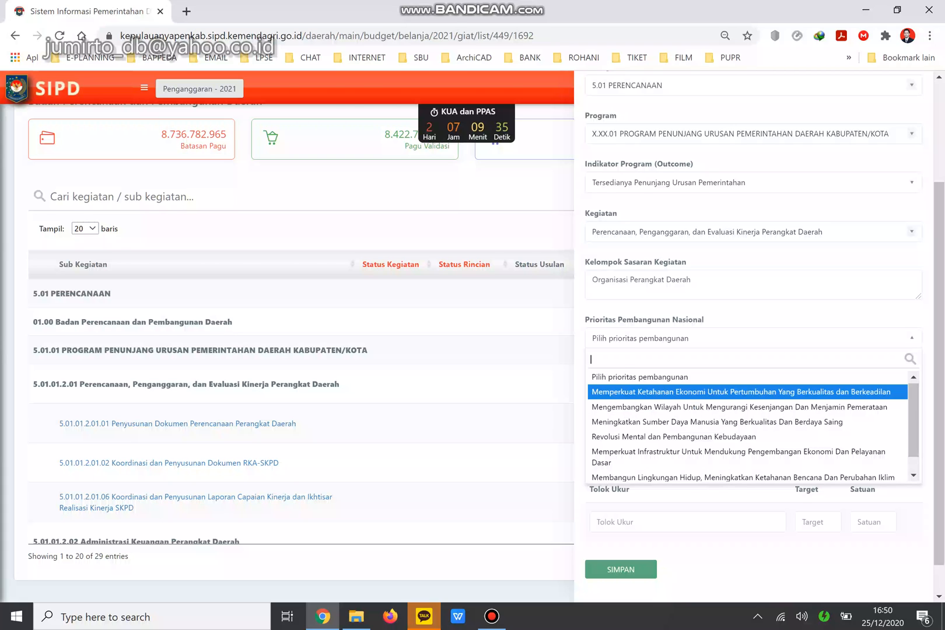
{"action": "key", "text": "Down"}
{"action": "key", "text": "Down"}
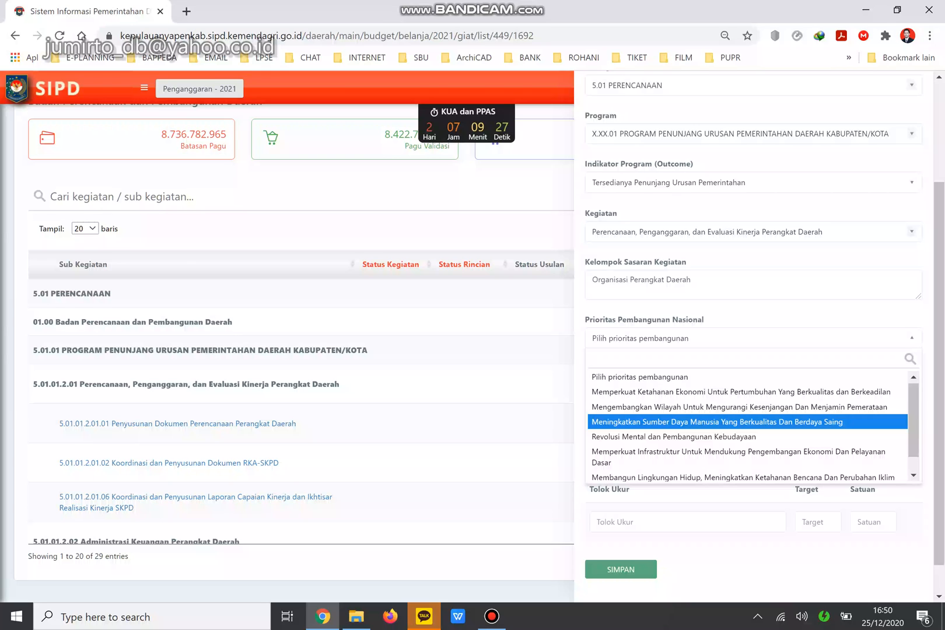
{"action": "key", "text": "Down"}
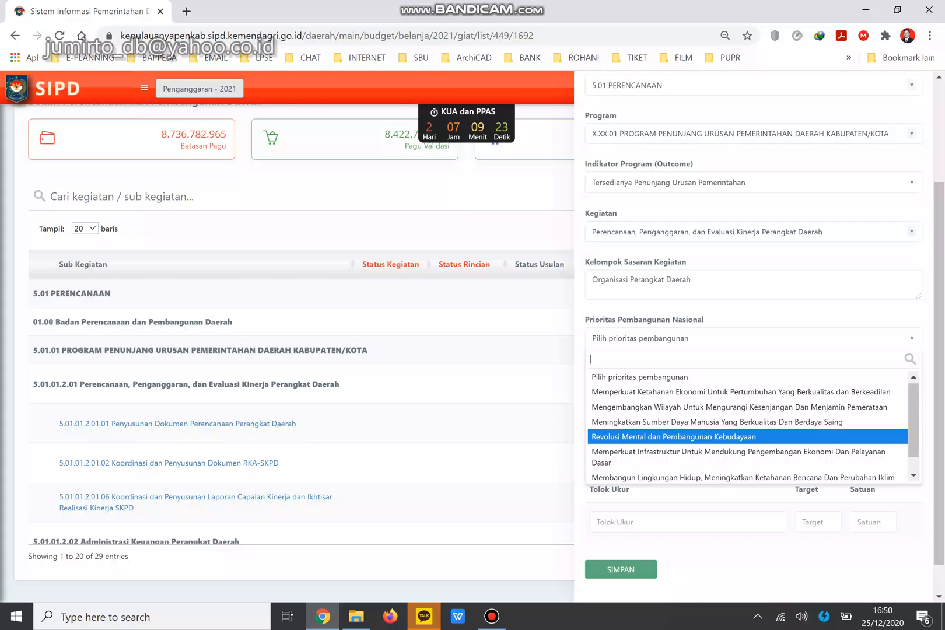
{"action": "key", "text": "Down"}
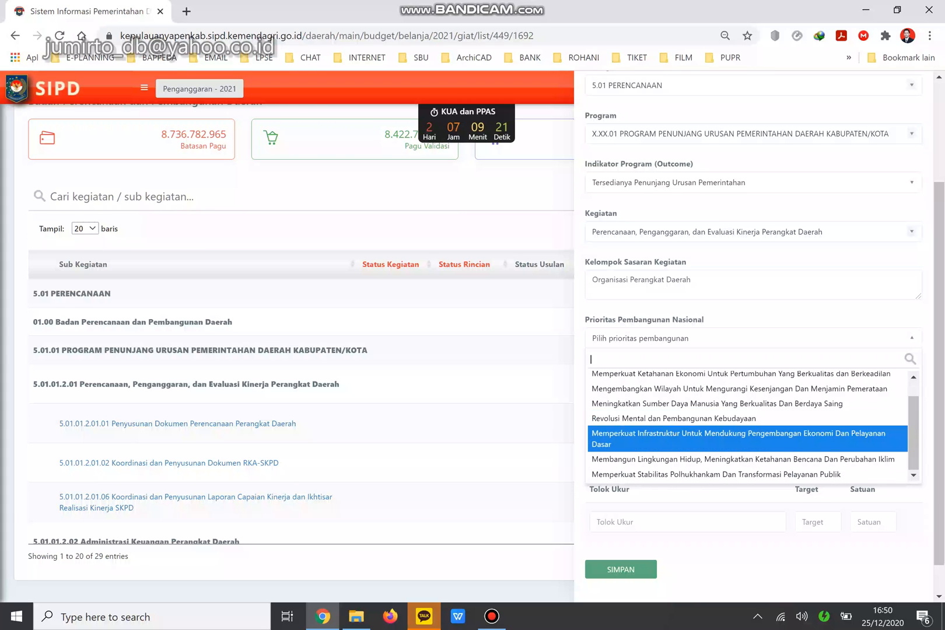
{"action": "scroll", "coordinate": [747, 439], "scroll_direction": "down", "scroll_amount": 1}
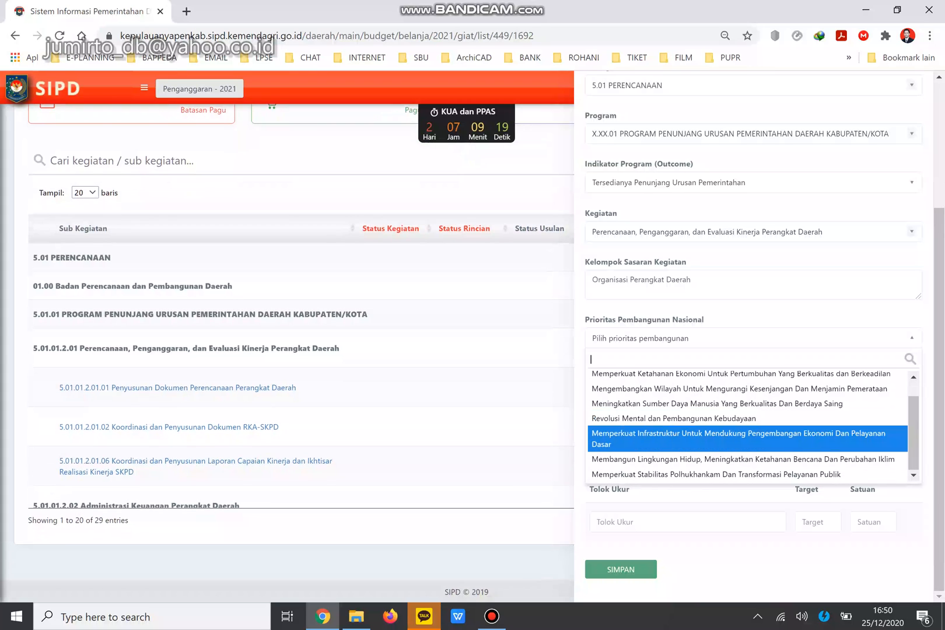
{"action": "key", "text": "Up"}
{"action": "key", "text": "Up"}
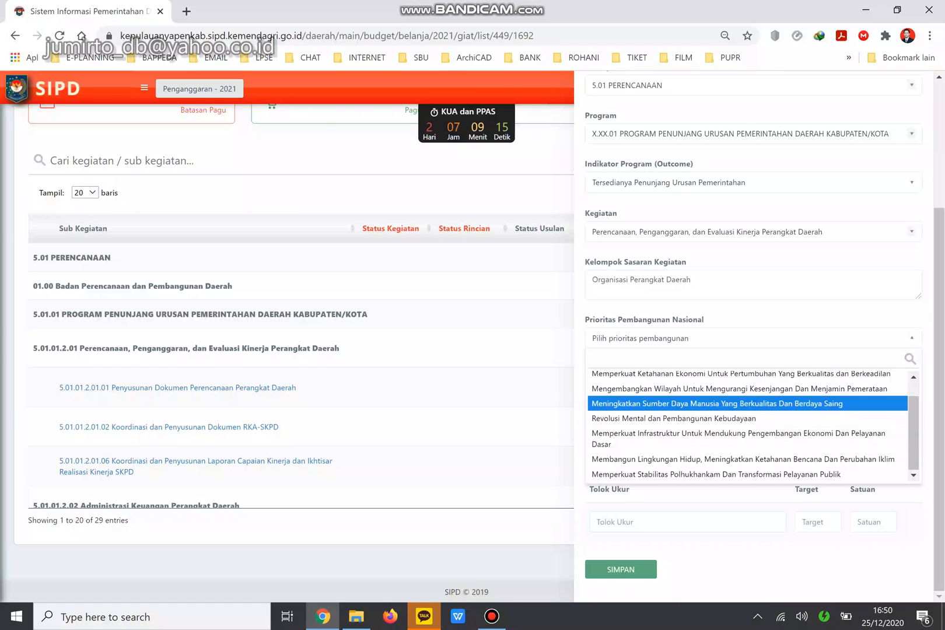
{"action": "key", "text": "Return"}
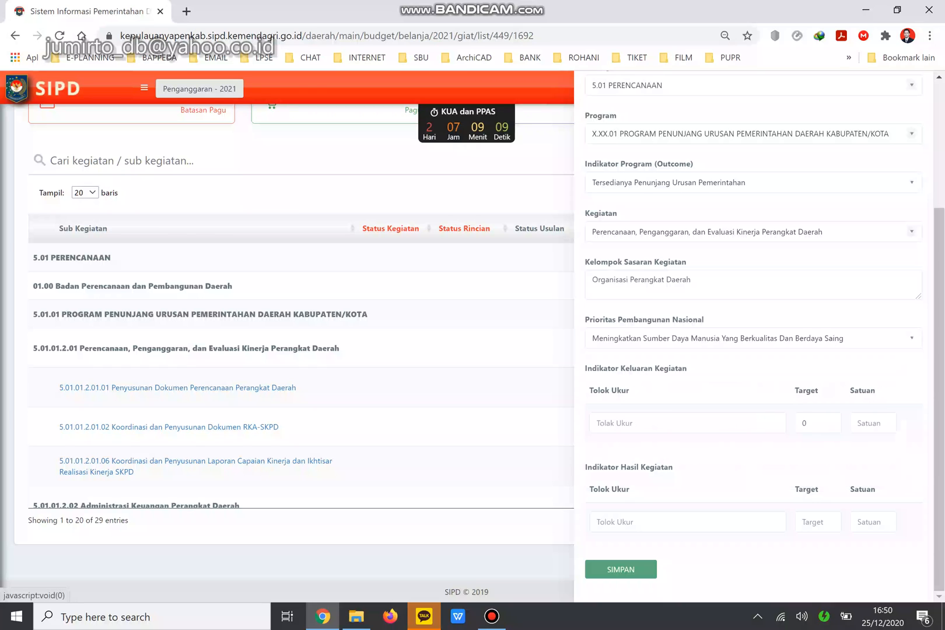
{"action": "left_click", "coordinate": [752, 338]}
{"action": "left_click", "coordinate": [752, 338]}
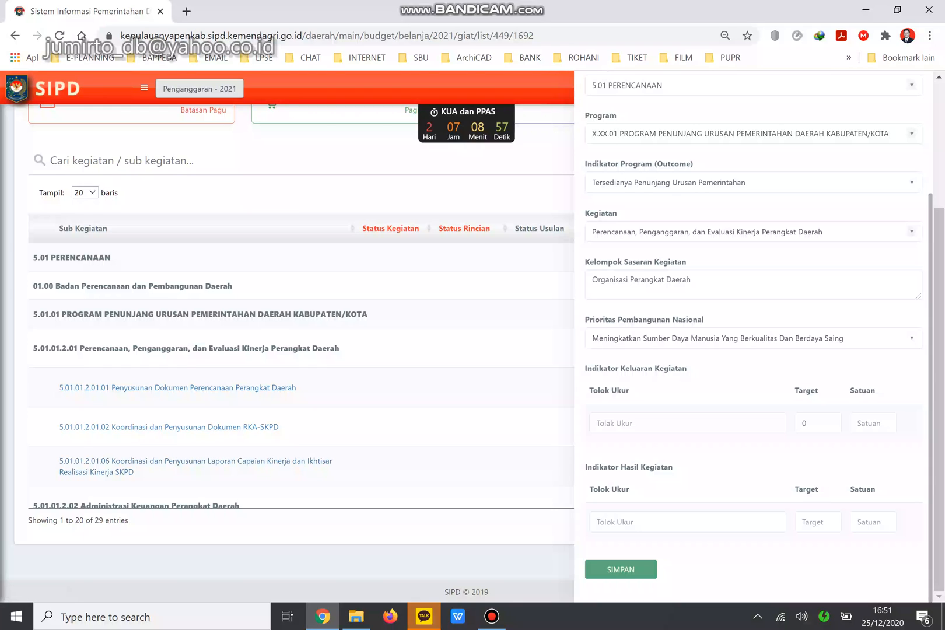
Step: Copy the sub-activity name Penyusunan Dokumen Perencanaan Perangkat Daerah into the Tolok Ukur of Indikator Keluaran Kegiatan
{"action": "left_click_drag", "start_coordinate": [296, 388], "coordinate": [111, 387]}
{"action": "key", "text": "ctrl+c"}
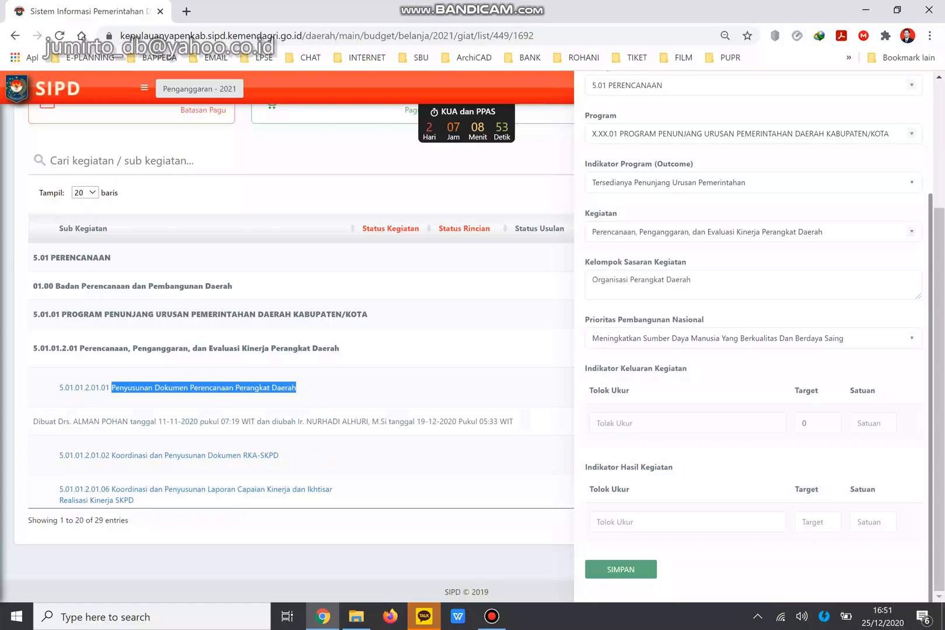
{"action": "left_click", "coordinate": [687, 423]}
{"action": "key", "text": "ctrl+v"}
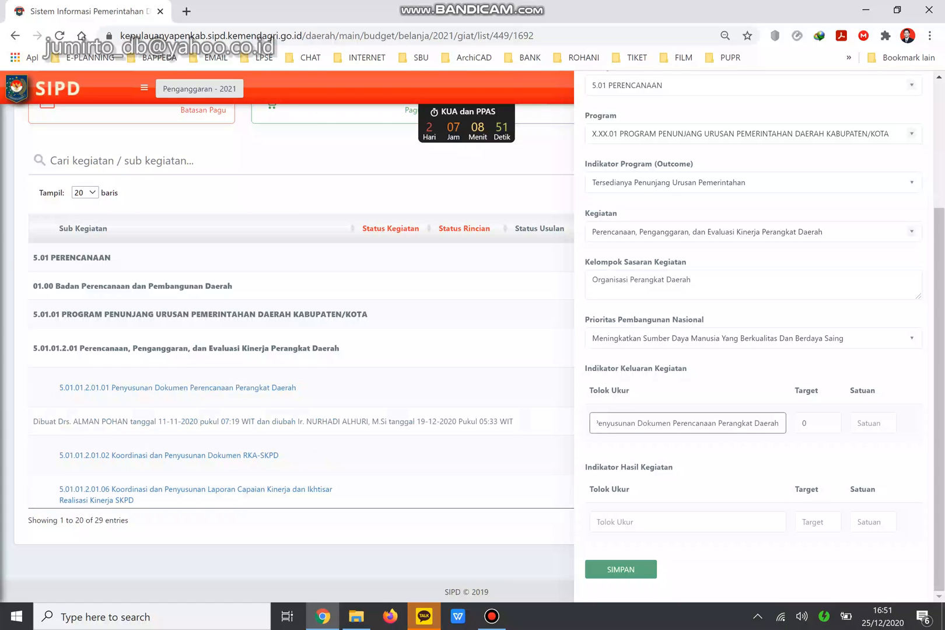
Step: Fill Indikator Keluaran Kegiatan with Tolok Ukur Perencanaan, Penganggaran, dan Evaluasi Kinerja Perangkat Daerah copied from the activity name, Target 12 and Satuan Bulan
{"action": "left_click_drag", "start_coordinate": [339, 348], "coordinate": [79, 348]}
{"action": "key", "text": "ctrl+c"}
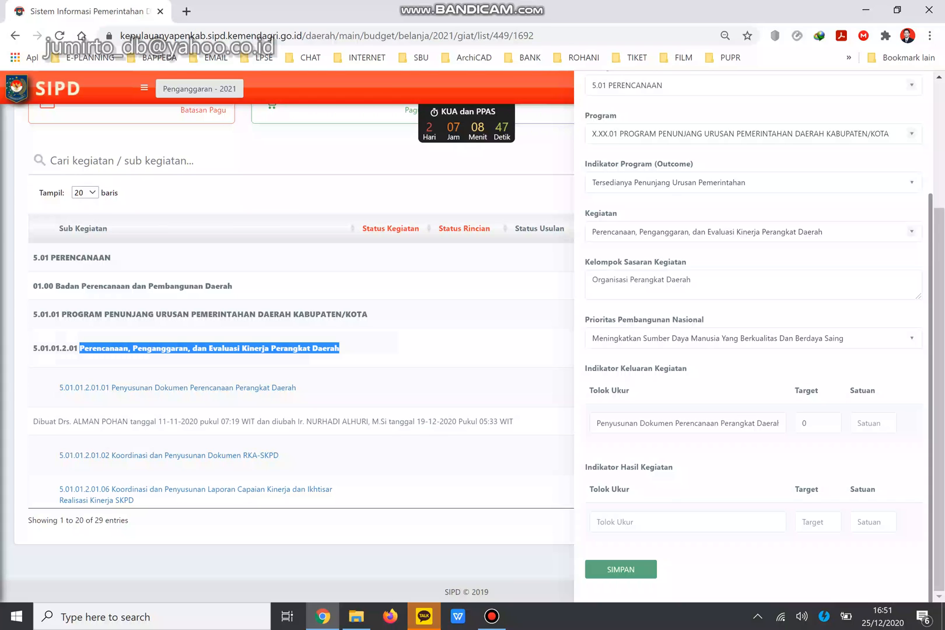
{"action": "triple_click", "coordinate": [687, 423]}
{"action": "key", "text": "ctrl+v"}
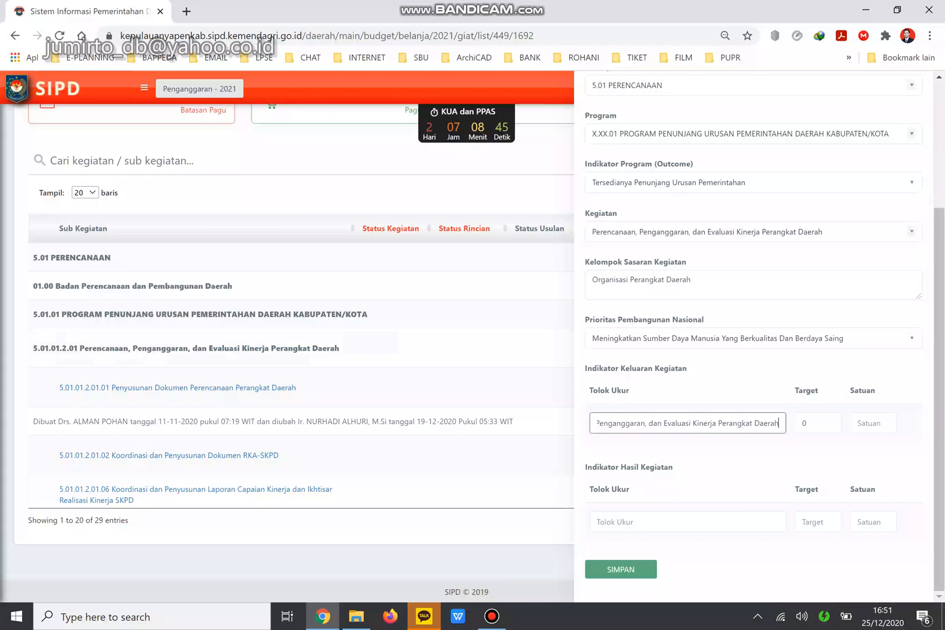
{"action": "key", "text": "Tab"}
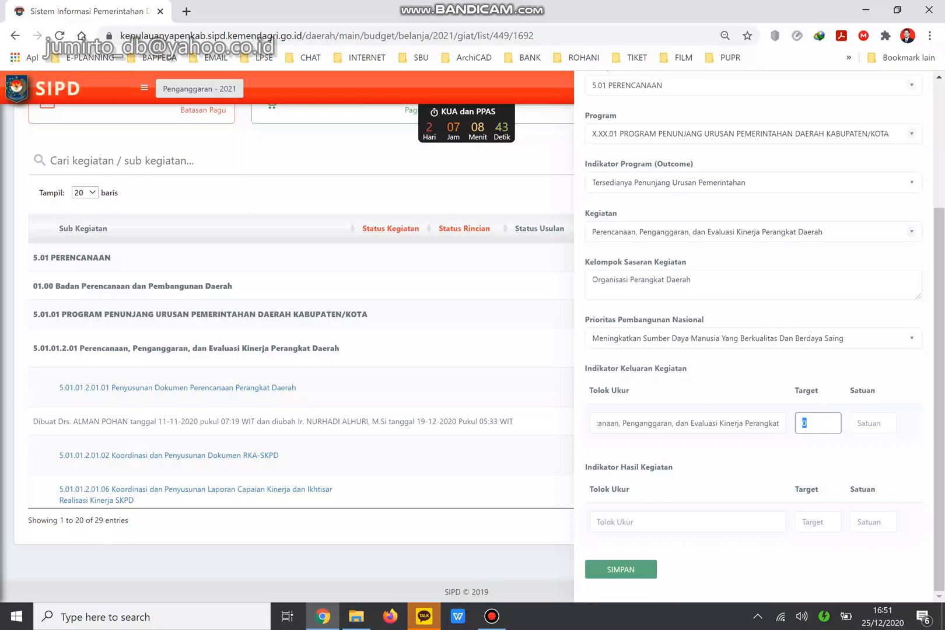
{"action": "type", "text": "12"}
{"action": "key", "text": "Tab"}
{"action": "type", "text": "B"}
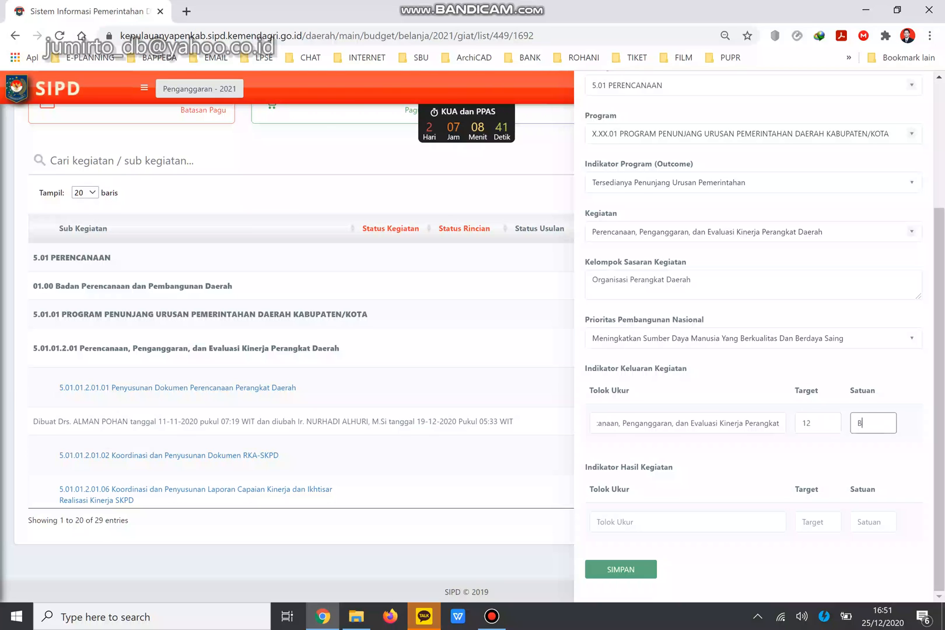
{"action": "type", "text": "ualan"}
{"action": "key", "text": "Tab"}
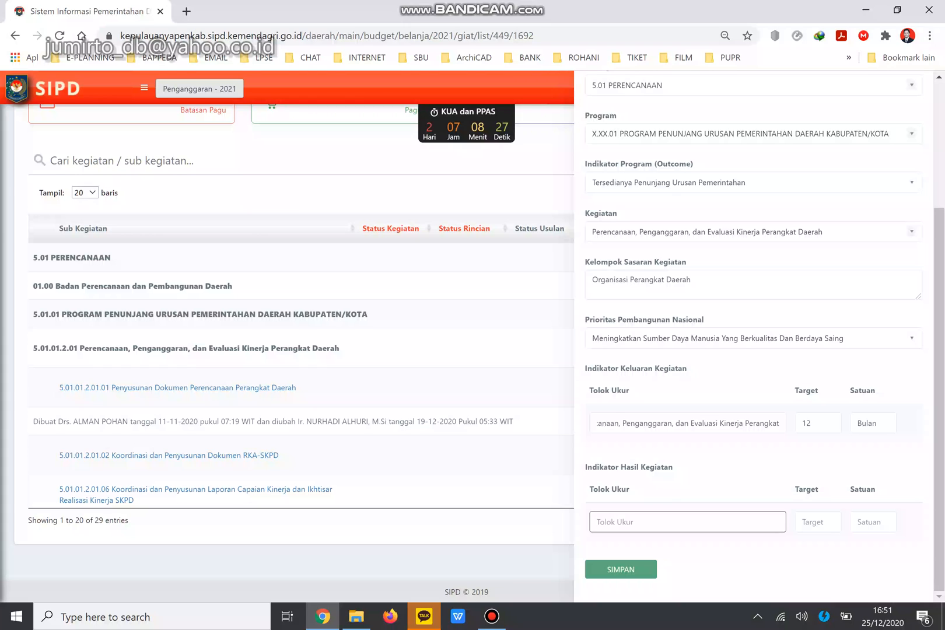
Step: Copy the Tolok Ukur text and the Target 12 from Indikator Keluaran Kegiatan into Indikator Hasil Kegiatan
{"action": "triple_click", "coordinate": [687, 423]}
{"action": "key", "text": "Tab"}
{"action": "key", "text": "Tab"}
{"action": "key", "text": "Tab"}
{"action": "key", "text": "ctrl+v"}
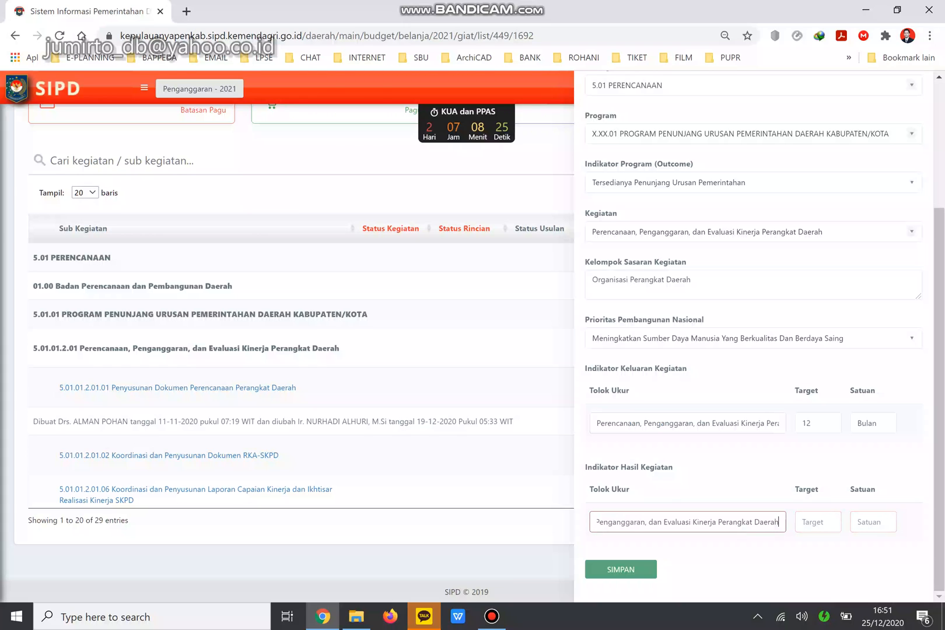
{"action": "key", "text": "shift+Tab"}
{"action": "key", "text": "shift+Tab"}
{"action": "key", "text": "ctrl+c"}
{"action": "key", "text": "Tab"}
{"action": "key", "text": "Tab"}
{"action": "key", "text": "Tab"}
{"action": "key", "text": "ctrl+v"}
{"action": "key", "text": "Tab"}
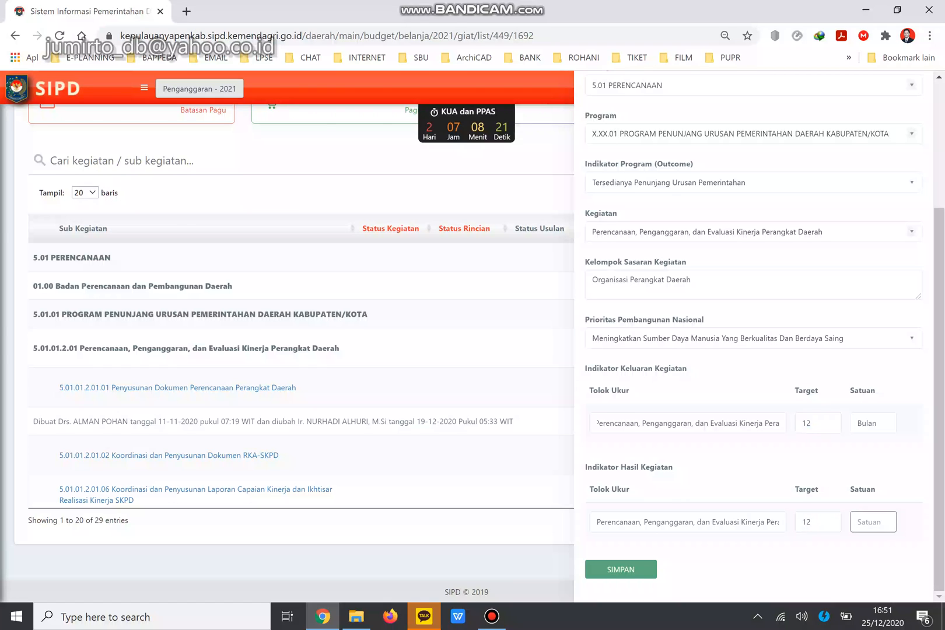
Step: Copy the Satuan Bulan from Indikator Keluaran Kegiatan into Indikator Hasil Kegiatan and submit the activity form for saving
{"action": "key", "text": "shift+Tab"}
{"action": "key", "text": "shift+Tab"}
{"action": "key", "text": "shift+Tab"}
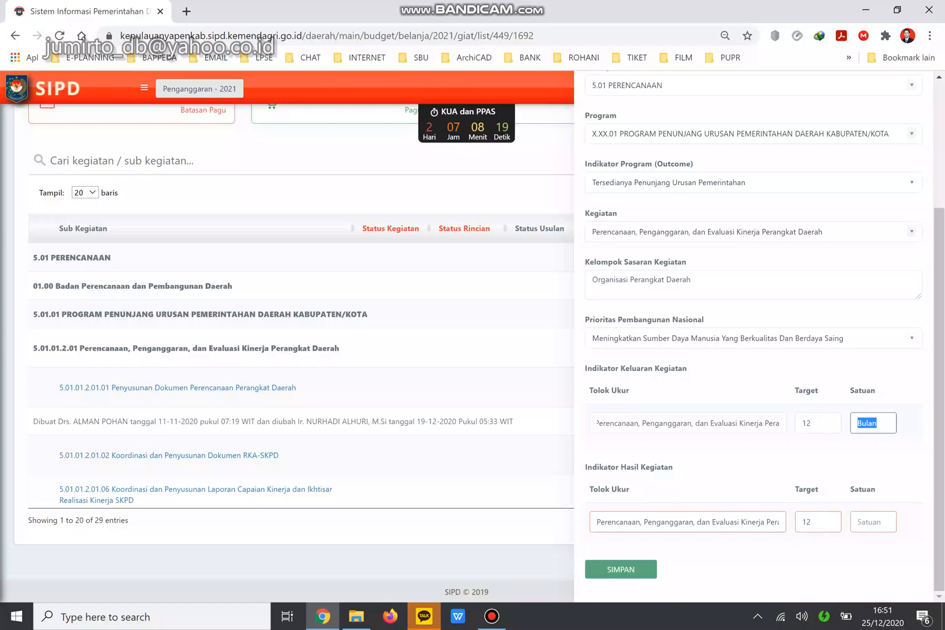
{"action": "key", "text": "ctrl+c"}
{"action": "key", "text": "Tab"}
{"action": "key", "text": "Tab"}
{"action": "key", "text": "Tab"}
{"action": "key", "text": "ctrl+v"}
{"action": "left_click", "coordinate": [620, 569]}
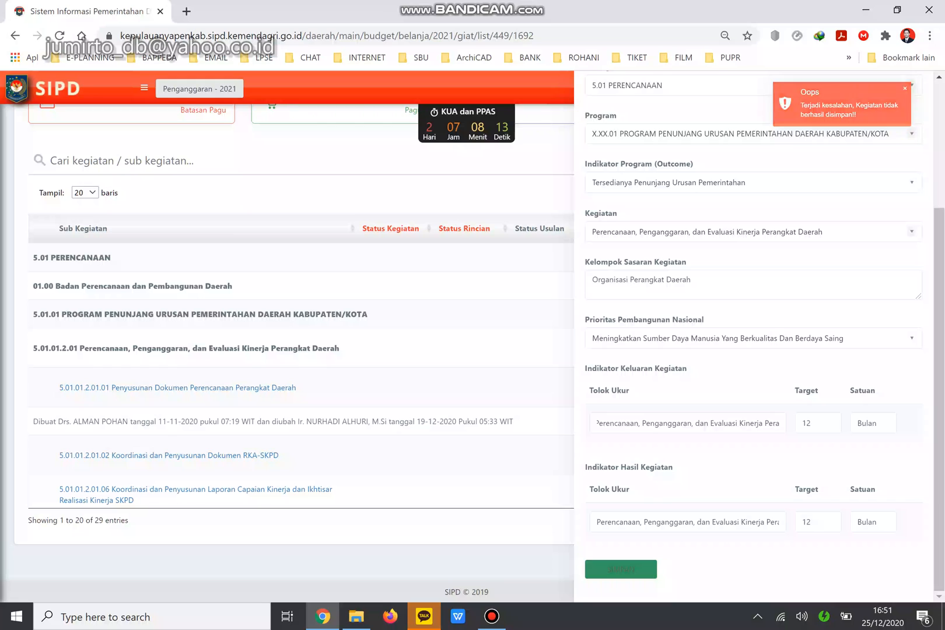
Step: Reselect Tersedianya Penunjang Urusan Pemerintahan as Indikator Program (Outcome) and save the activity form again
{"action": "scroll", "coordinate": [753, 337], "scroll_direction": "up", "scroll_amount": 3}
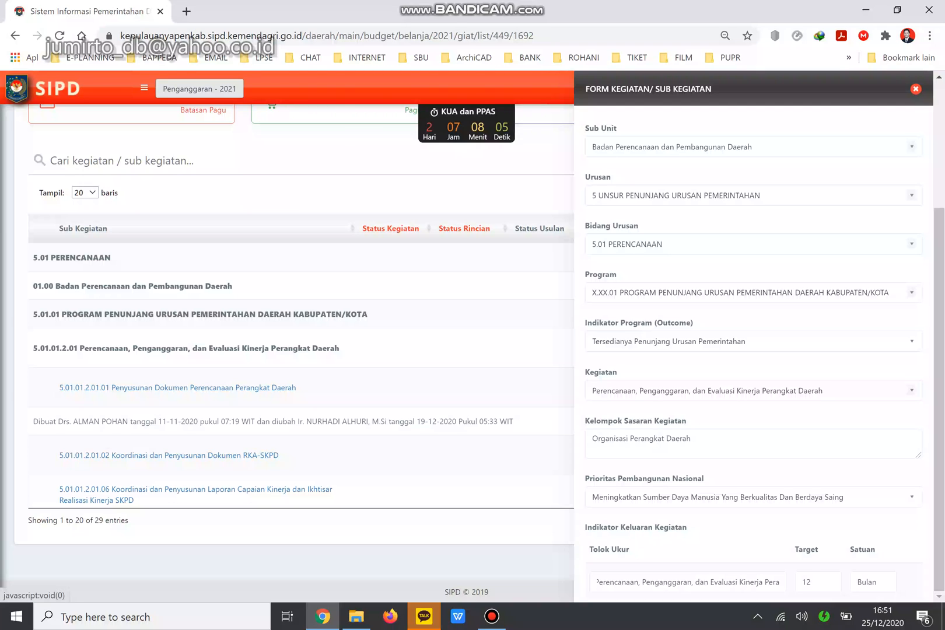
{"action": "left_click", "coordinate": [752, 341]}
{"action": "left_click", "coordinate": [668, 397]}
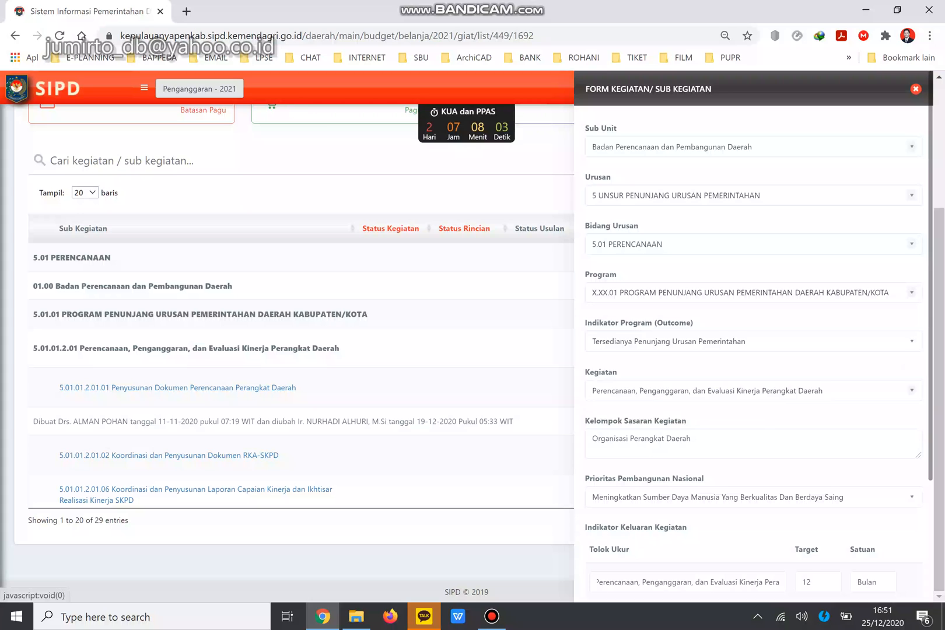
{"action": "scroll", "coordinate": [667, 397], "scroll_direction": "down", "scroll_amount": 3}
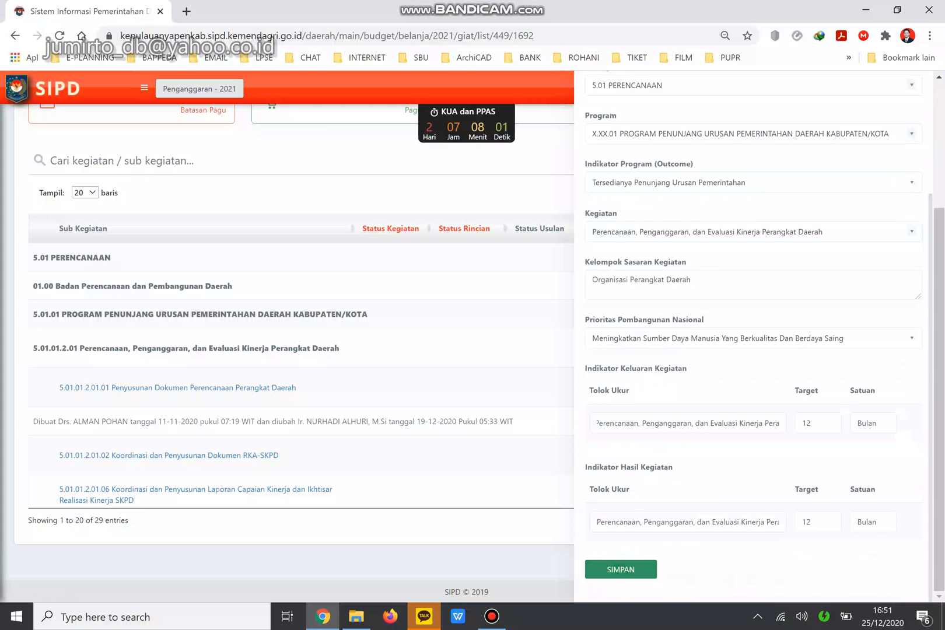
{"action": "left_click", "coordinate": [620, 568]}
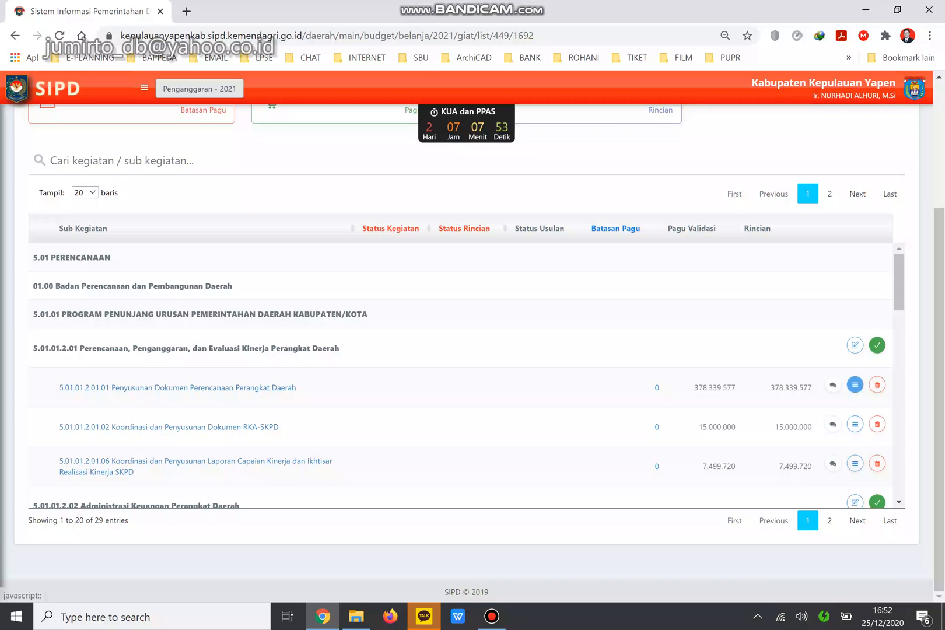
Step: Open the Cetak Rincian report of sub-activity 5.01.01.2.01.01, dismiss printing, and check the Capaian Program indicator and its target
{"action": "left_click", "coordinate": [854, 384]}
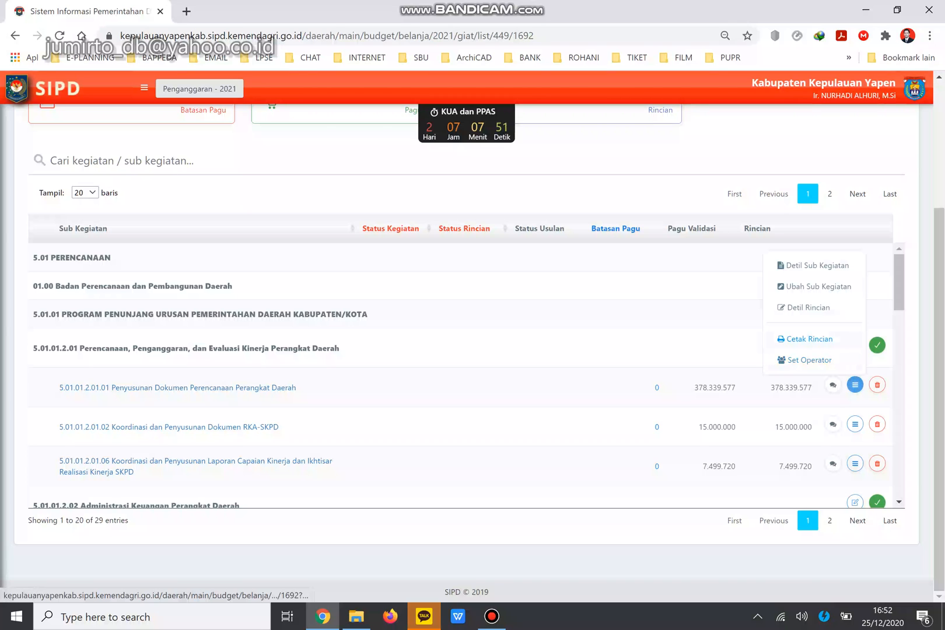
{"action": "left_click", "coordinate": [809, 338]}
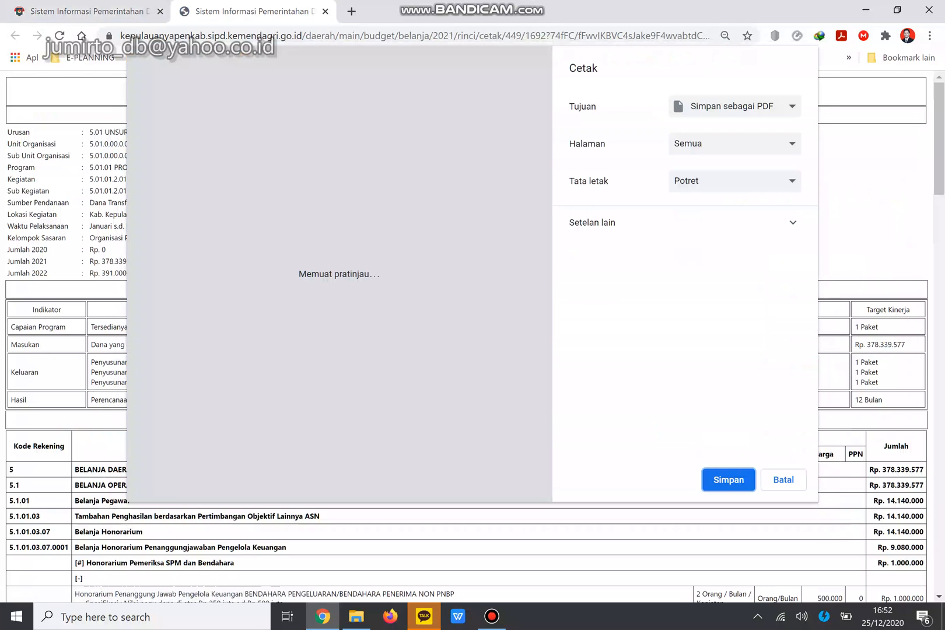
{"action": "left_click", "coordinate": [783, 480]}
{"action": "left_click_drag", "start_coordinate": [91, 327], "coordinate": [233, 326]}
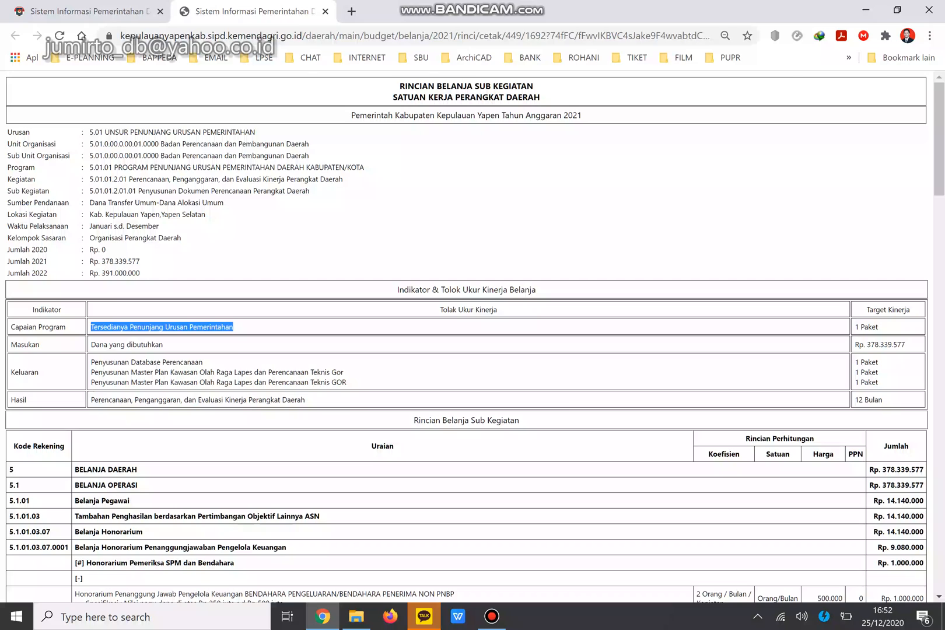
{"action": "left_click_drag", "start_coordinate": [878, 327], "coordinate": [853, 327]}
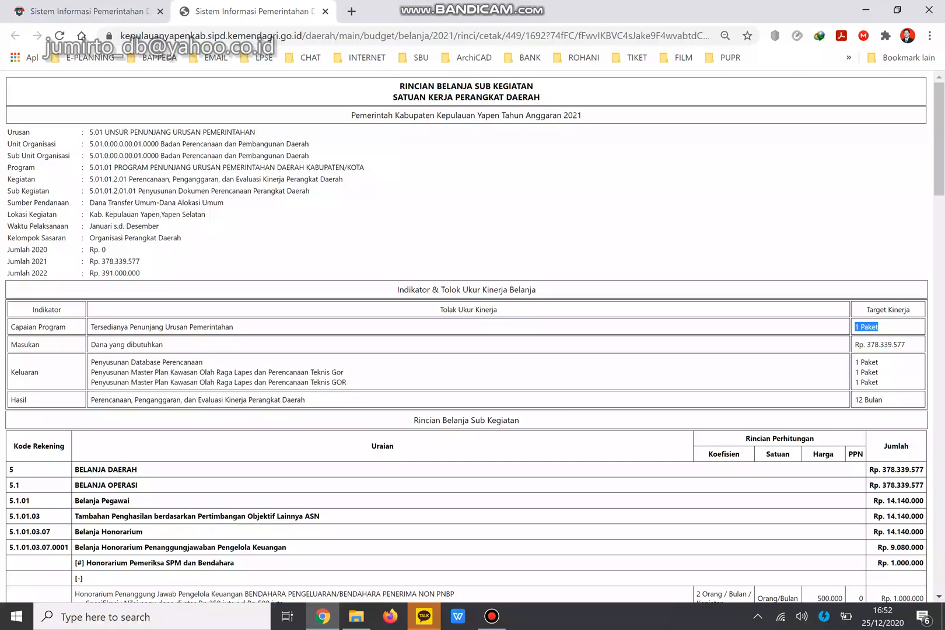
Step: Compare the report's Hasil indicator with the name of activity 5.01.01.2.01 in the list, and check the Hasil target unit
{"action": "left_click_drag", "start_coordinate": [91, 400], "coordinate": [305, 400]}
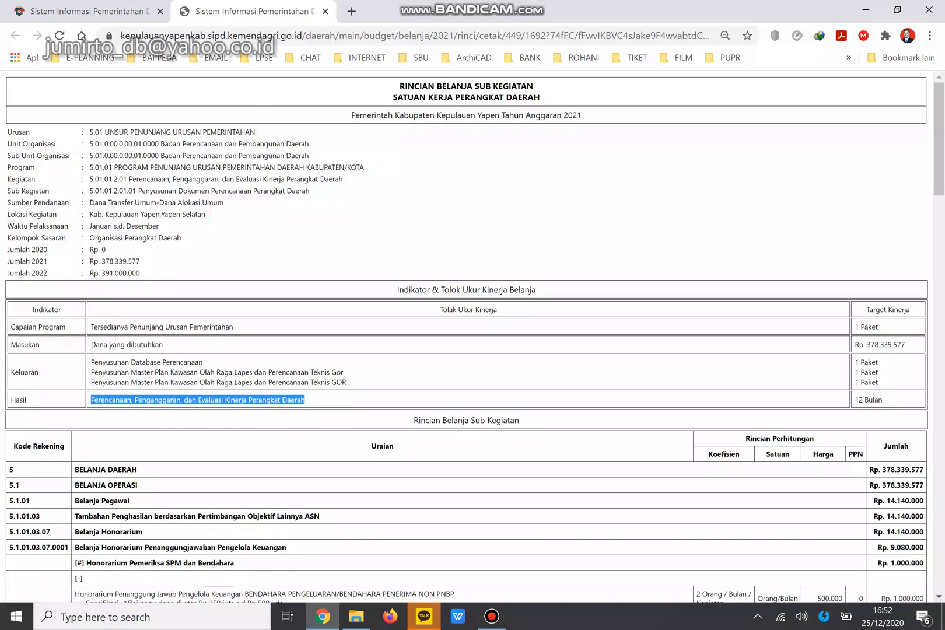
{"action": "left_click", "coordinate": [83, 12]}
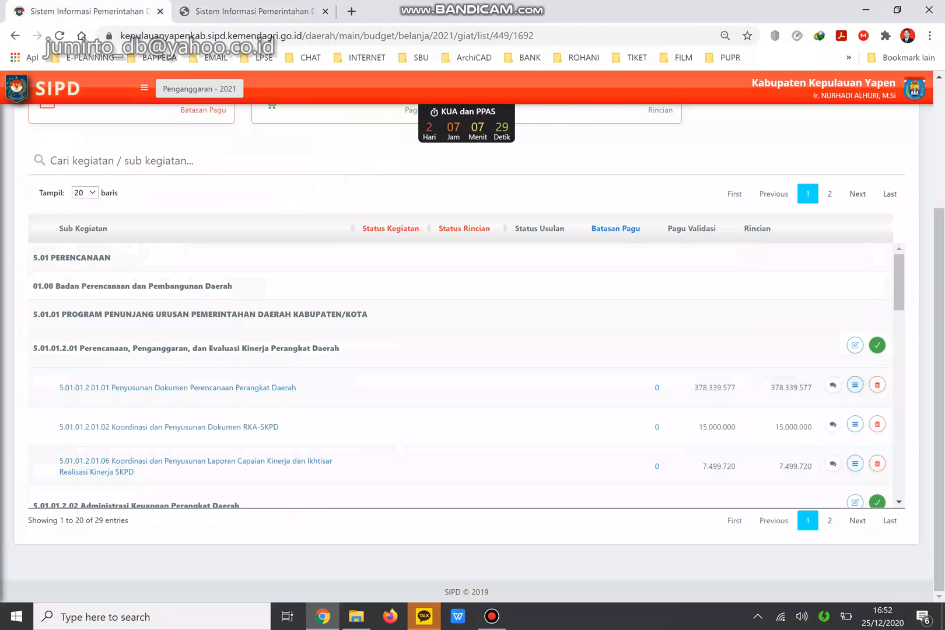
{"action": "left_click_drag", "start_coordinate": [79, 348], "coordinate": [340, 348]}
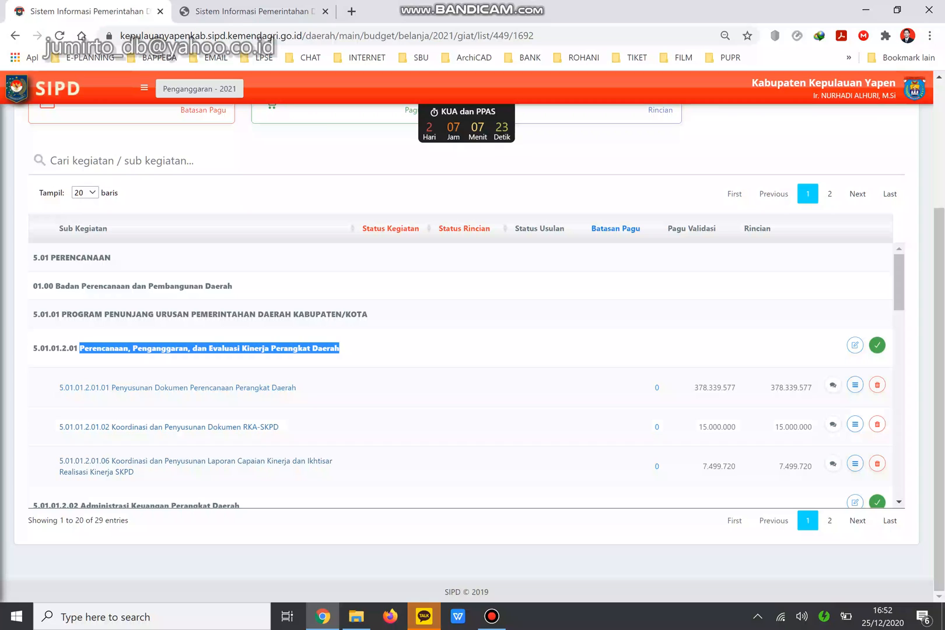
{"action": "left_click", "coordinate": [219, 12]}
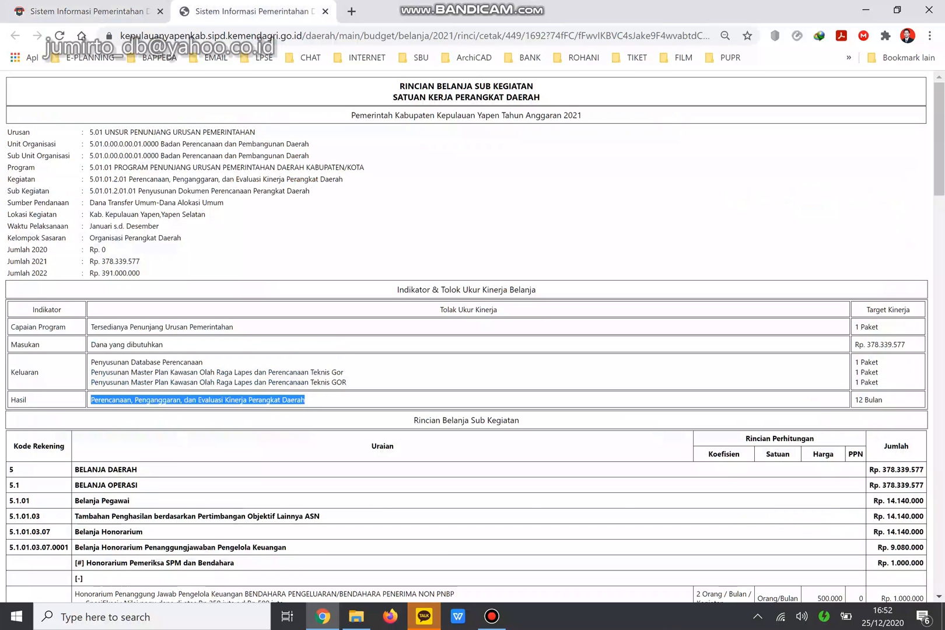
{"action": "left_click_drag", "start_coordinate": [882, 400], "coordinate": [865, 400]}
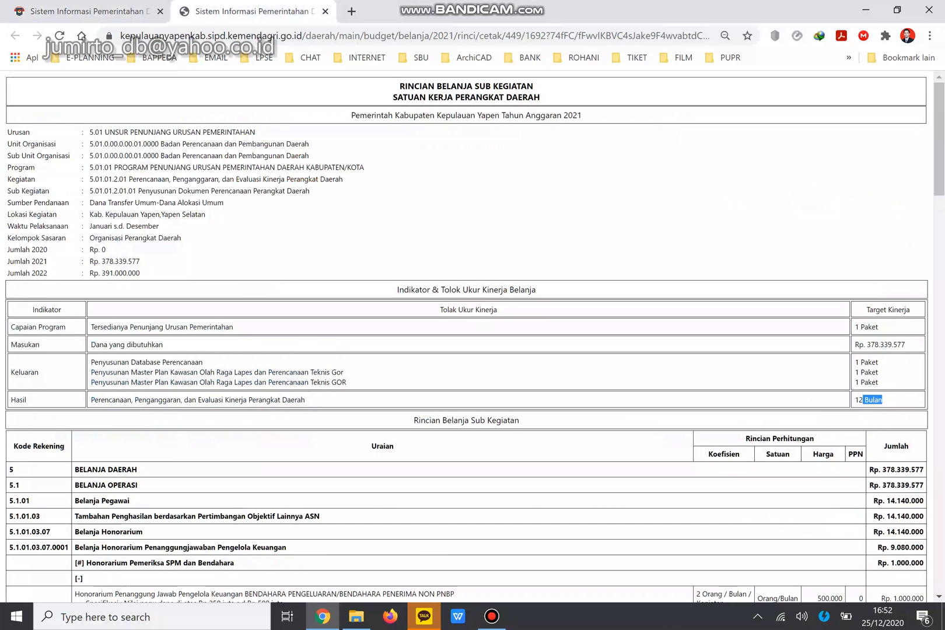
Step: Examine the Keluaran indicators with their targets and the expense details in the report, and close the report
{"action": "left_click_drag", "start_coordinate": [90, 362], "coordinate": [877, 383]}
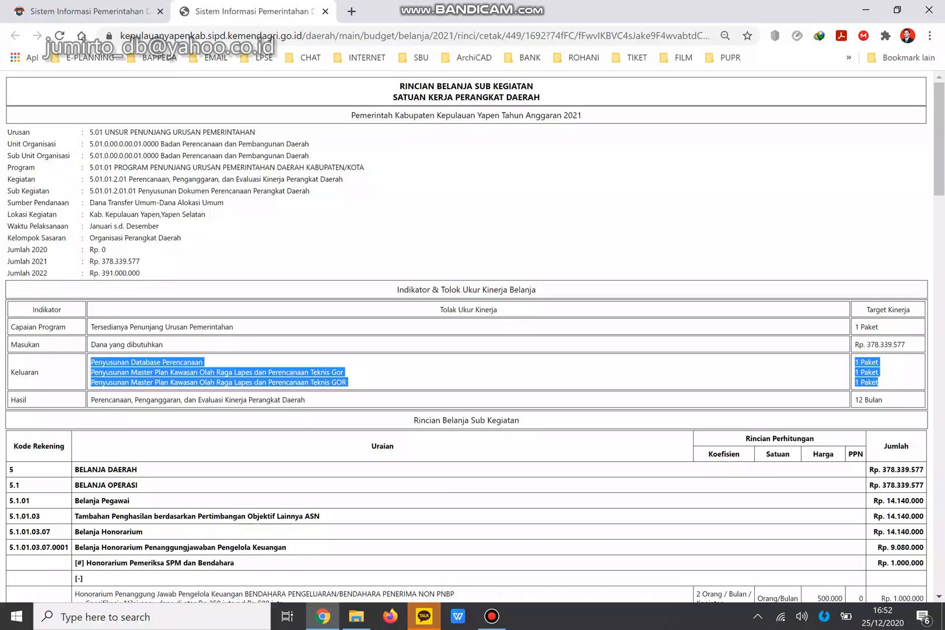
{"action": "left_click", "coordinate": [877, 382]}
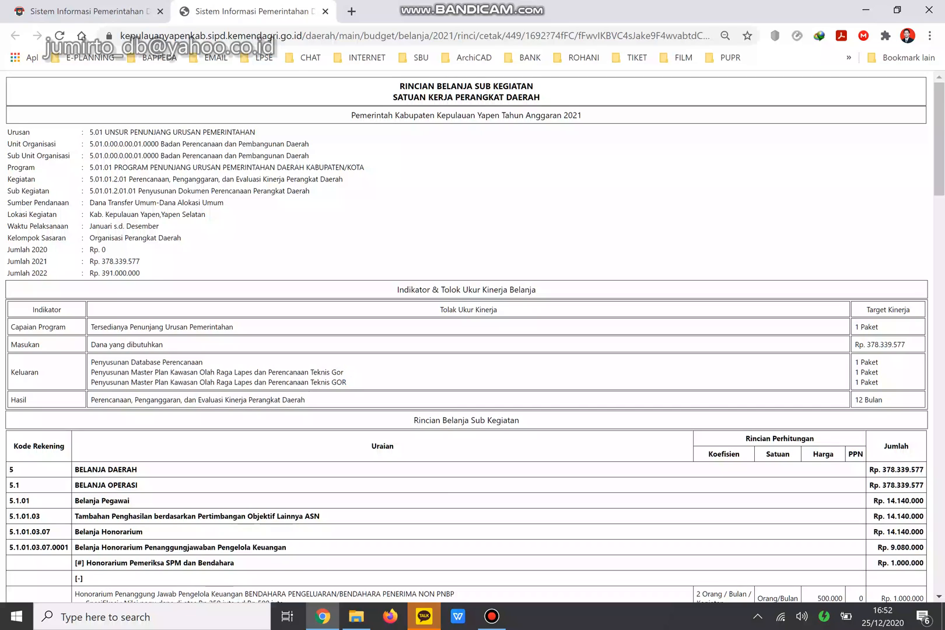
{"action": "left_click_drag", "start_coordinate": [91, 361], "coordinate": [347, 382]}
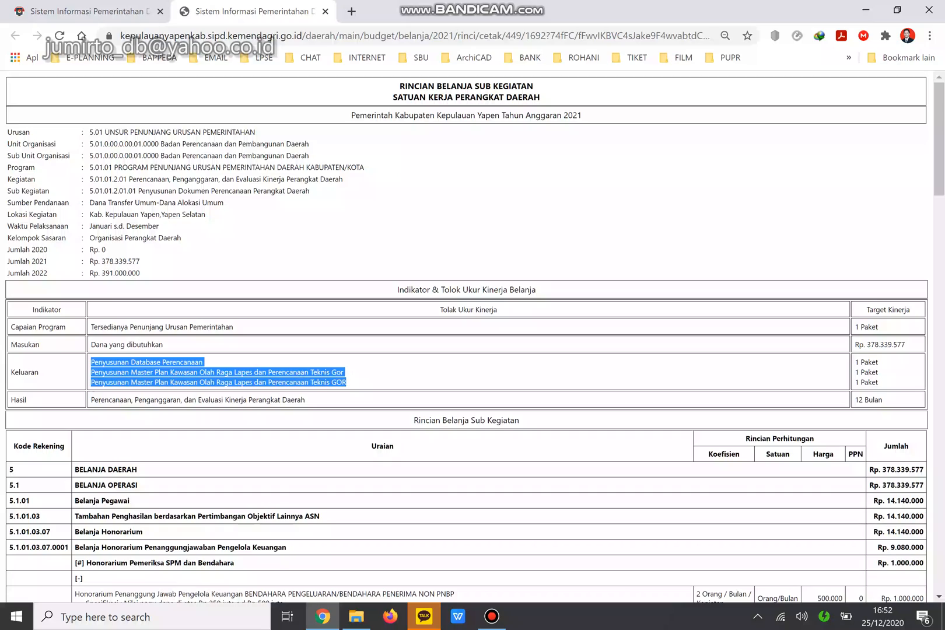
{"action": "scroll", "coordinate": [474, 337], "scroll_direction": "down", "scroll_amount": 7}
{"action": "scroll", "coordinate": [474, 337], "scroll_direction": "up", "scroll_amount": 4}
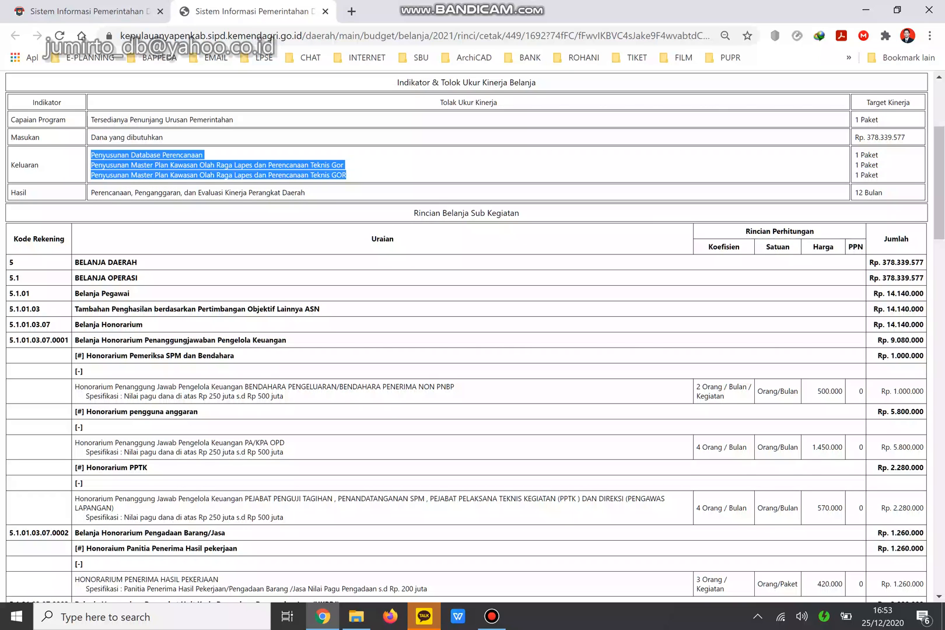
{"action": "scroll", "coordinate": [475, 337], "scroll_direction": "up", "scroll_amount": 4}
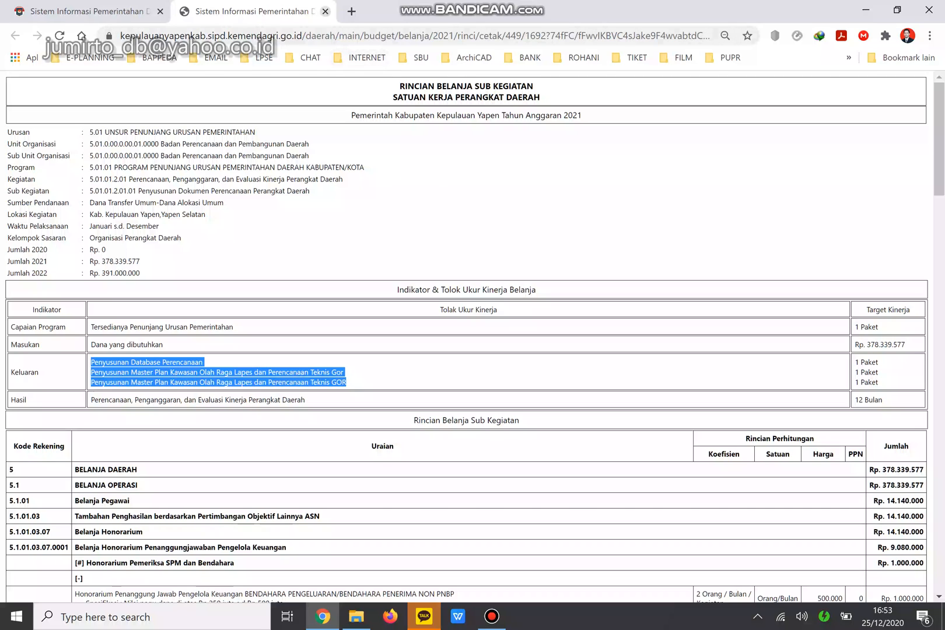
{"action": "key", "text": "ctrl+w"}
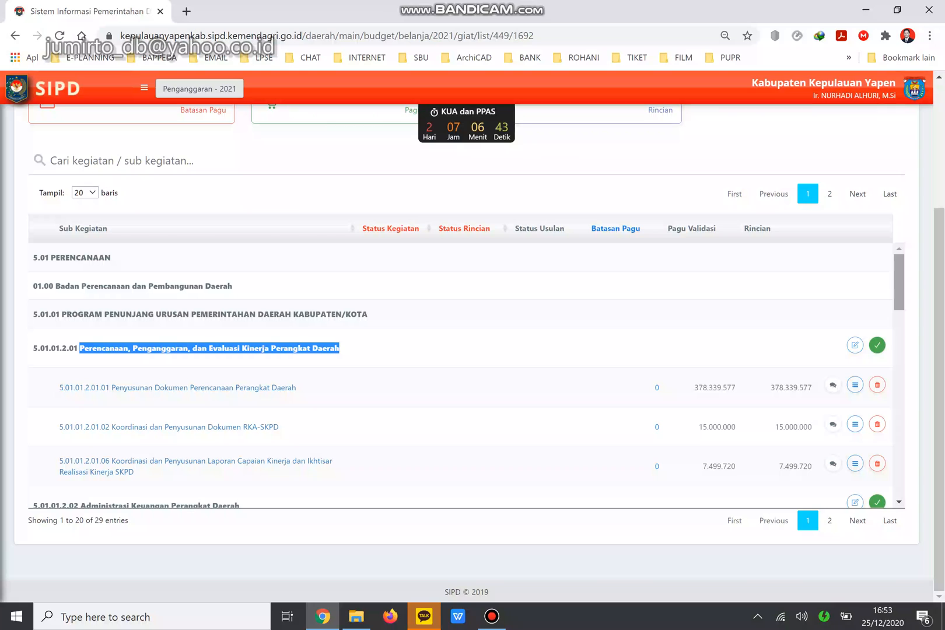
Step: Check the Rincian and Pagu Validasi amounts of sub-activity Penyediaan Gaji dan Tunjangan ASN in the activity list
{"action": "scroll", "coordinate": [466, 379], "scroll_direction": "down", "scroll_amount": 1}
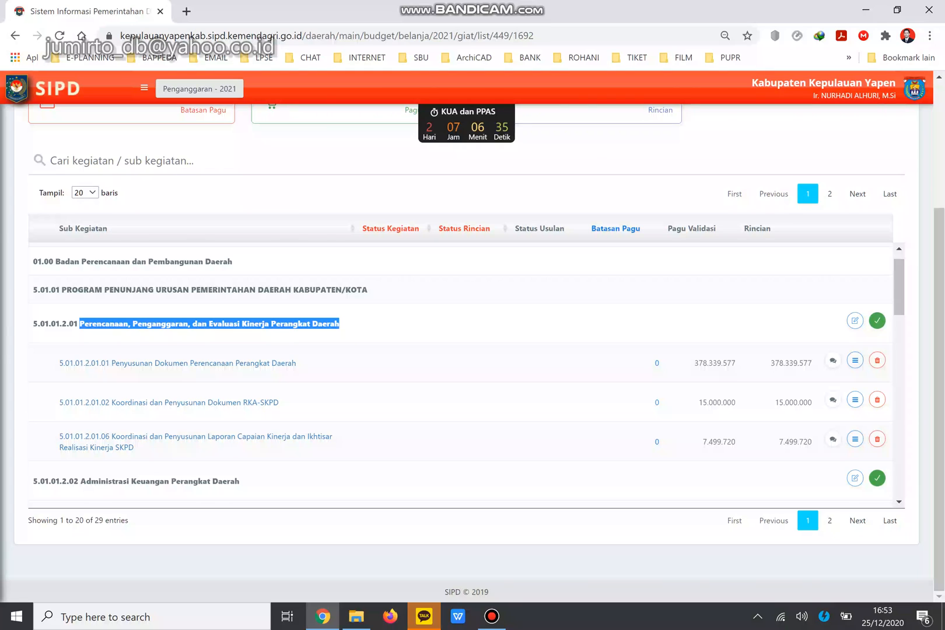
{"action": "scroll", "coordinate": [461, 376], "scroll_direction": "down", "scroll_amount": 2}
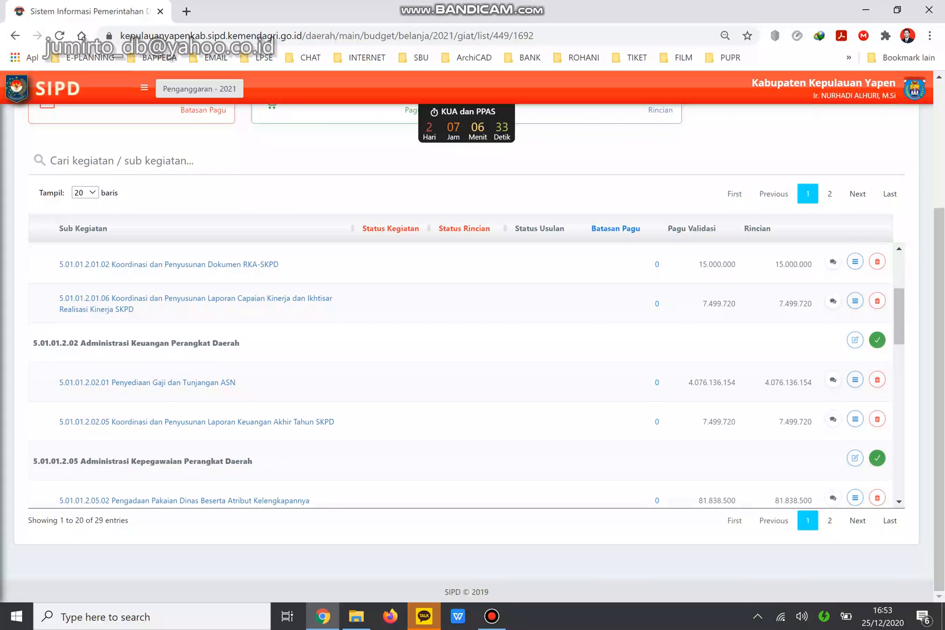
{"action": "left_click_drag", "start_coordinate": [764, 382], "coordinate": [811, 382]}
{"action": "left_click_drag", "start_coordinate": [689, 382], "coordinate": [735, 382]}
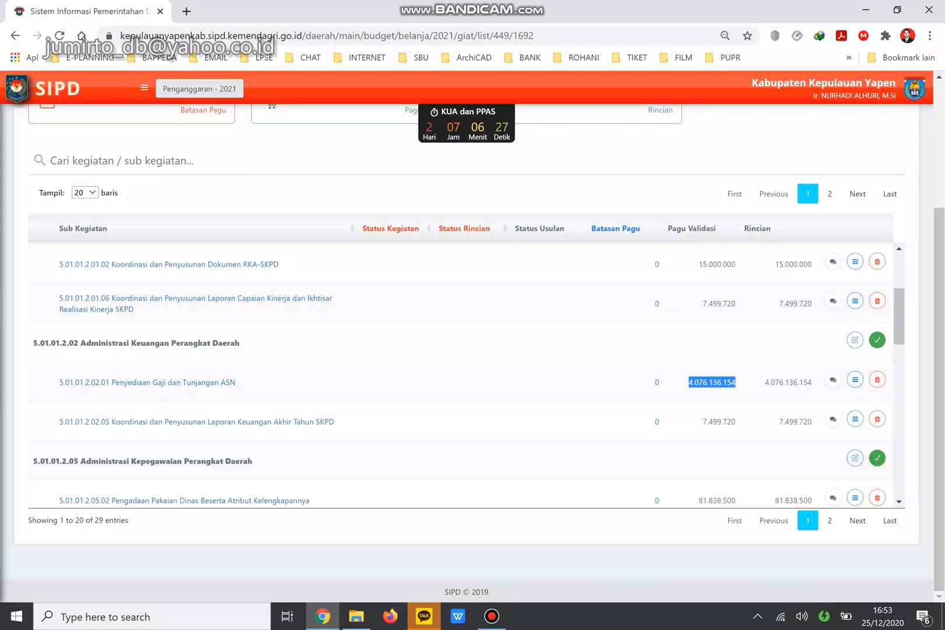
{"action": "scroll", "coordinate": [461, 373], "scroll_direction": "down", "scroll_amount": 2}
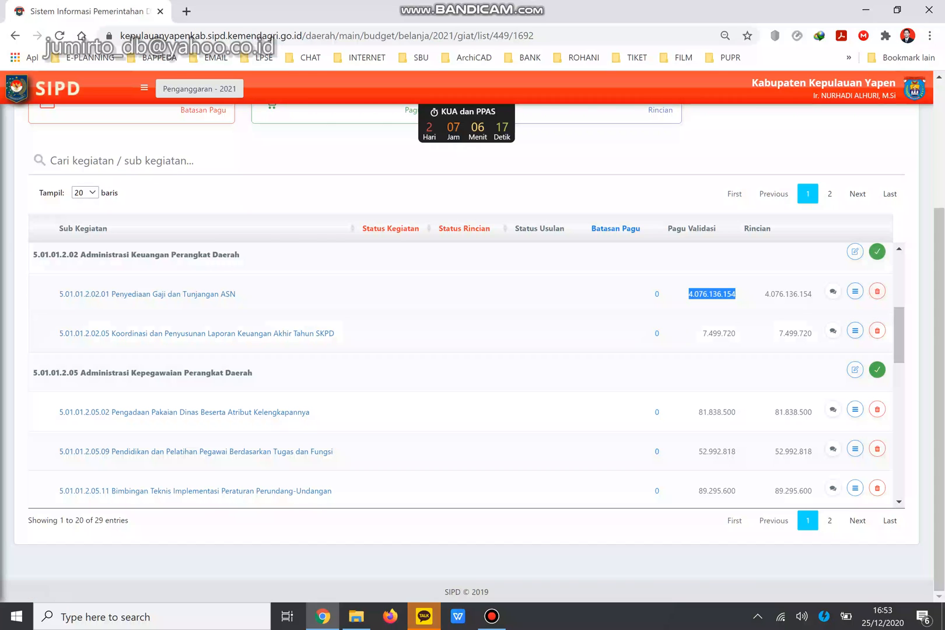
Step: Check the agency's total Rincian and Pagu Validasi amounts in the summary above the activity list
{"action": "scroll", "coordinate": [460, 373], "scroll_direction": "up", "scroll_amount": 4}
{"action": "scroll", "coordinate": [461, 373], "scroll_direction": "up", "scroll_amount": 1}
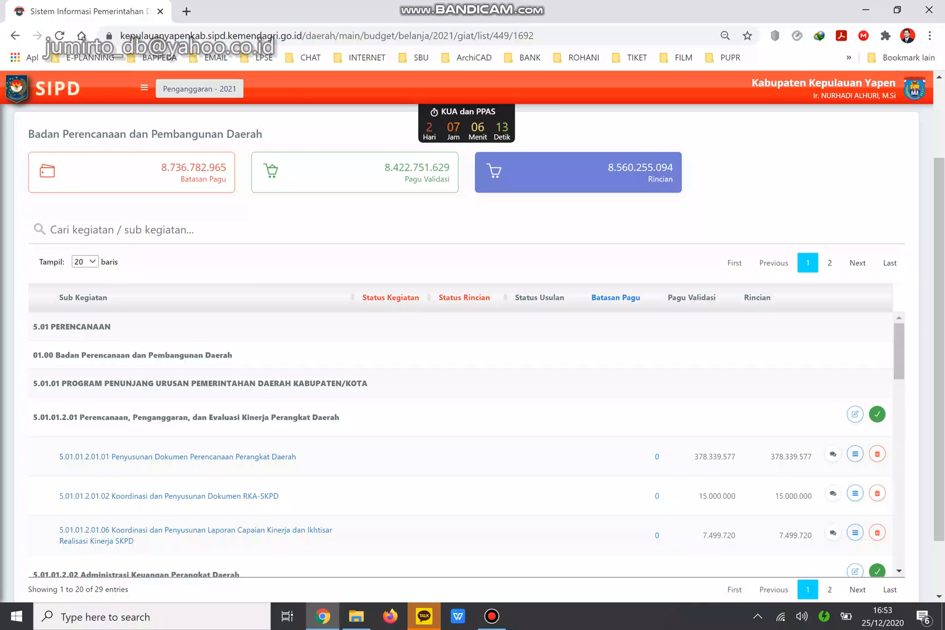
{"action": "left_click_drag", "start_coordinate": [608, 167], "coordinate": [673, 168]}
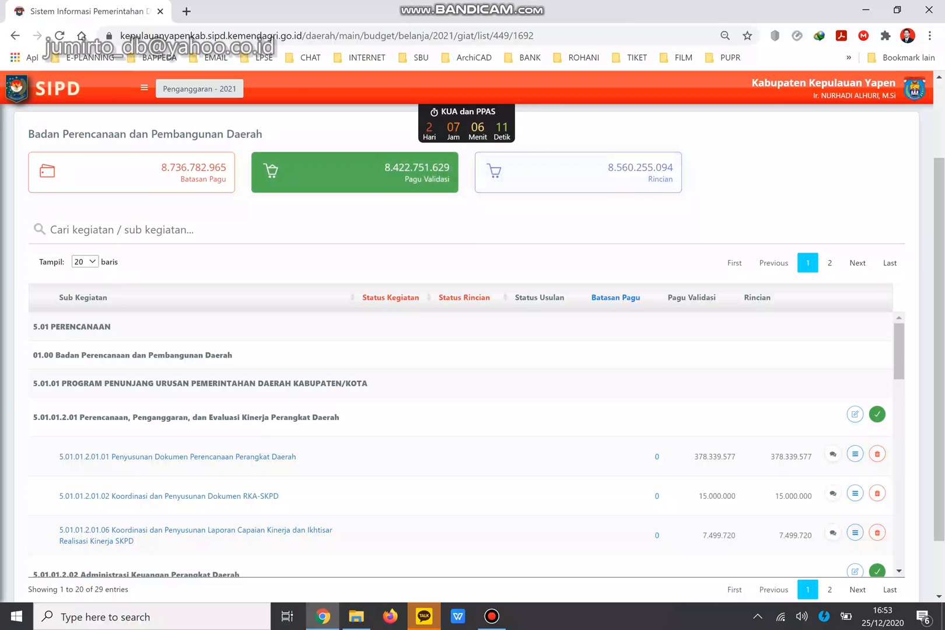
{"action": "left_click_drag", "start_coordinate": [385, 168], "coordinate": [450, 180]}
Step: Compare the Batasan Pagu, Pagu Validasi and Rincian of sub-activity 5.01.01.2.01.01 with the agency's total Batasan Pagu
{"action": "scroll", "coordinate": [461, 443], "scroll_direction": "down", "scroll_amount": 1}
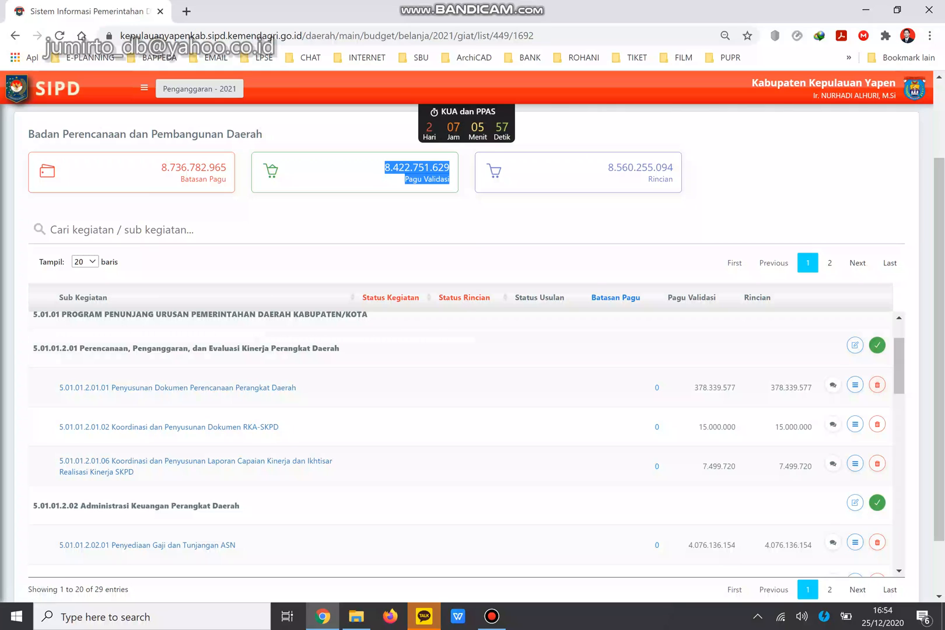
{"action": "mouse_move", "coordinate": [812, 387]}
{"action": "left_mouse_down"}
{"action": "mouse_move", "coordinate": [694, 388]}
{"action": "mouse_move", "coordinate": [811, 387]}
{"action": "left_mouse_up"}
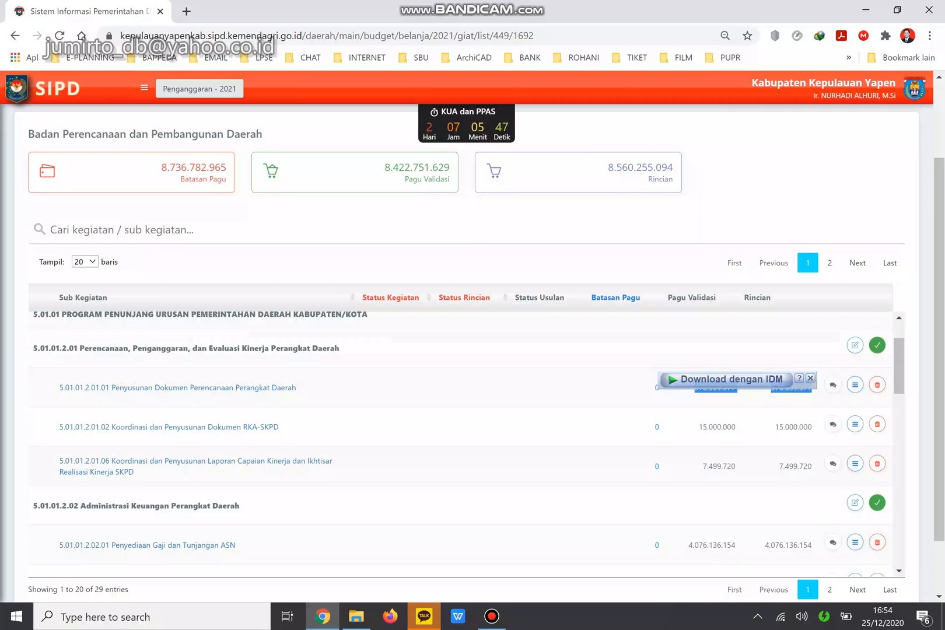
{"action": "left_click", "coordinate": [121, 230]}
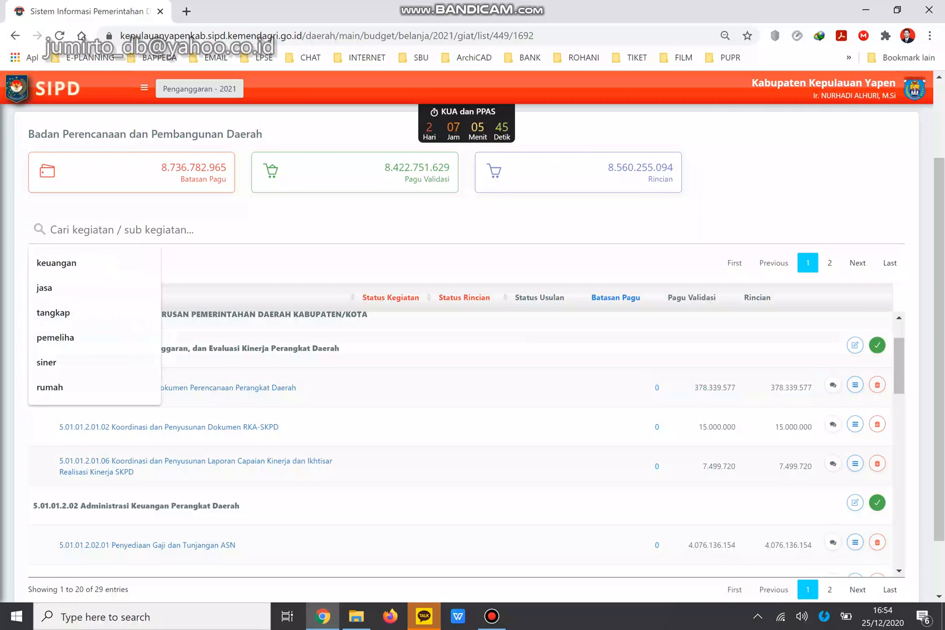
{"action": "double_click", "coordinate": [657, 387]}
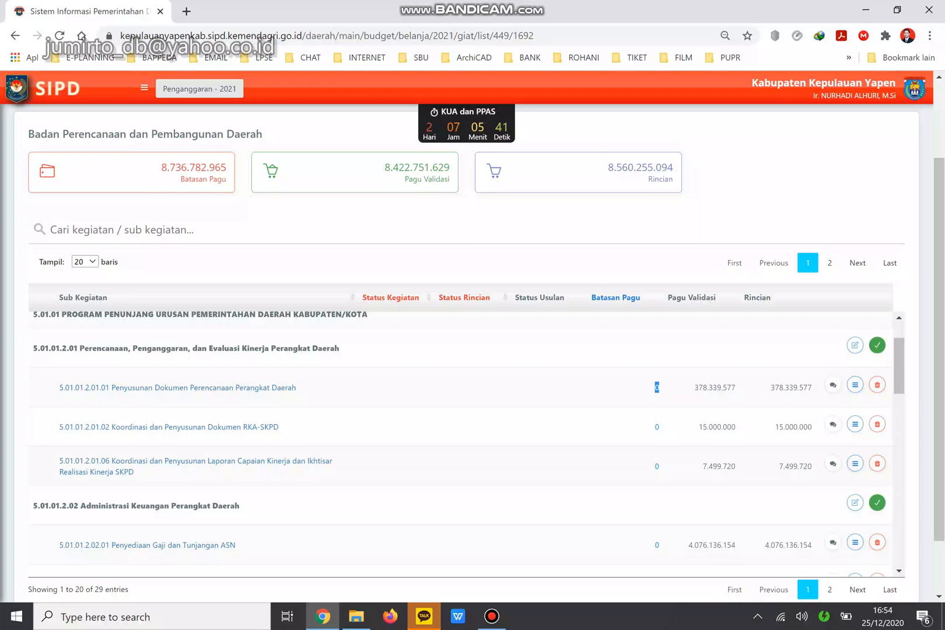
{"action": "left_click_drag", "start_coordinate": [737, 387], "coordinate": [694, 388]}
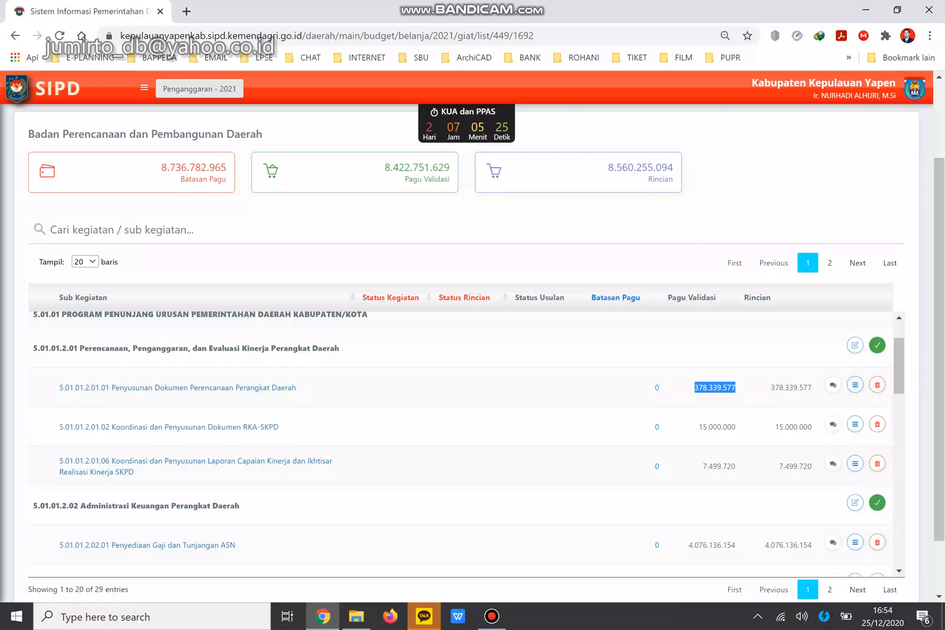
{"action": "left_click_drag", "start_coordinate": [652, 387], "coordinate": [660, 387]}
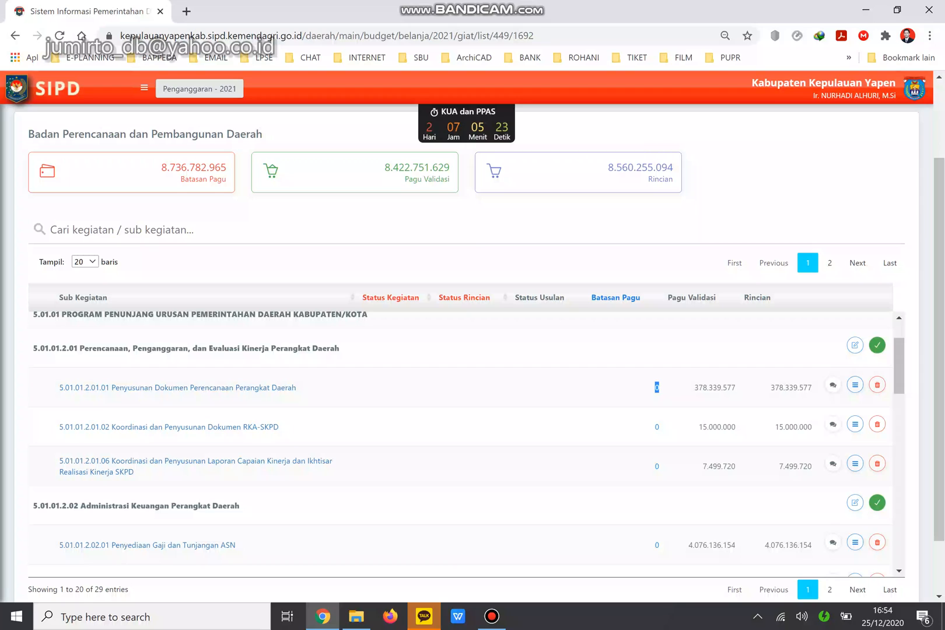
{"action": "left_click", "coordinate": [658, 388]}
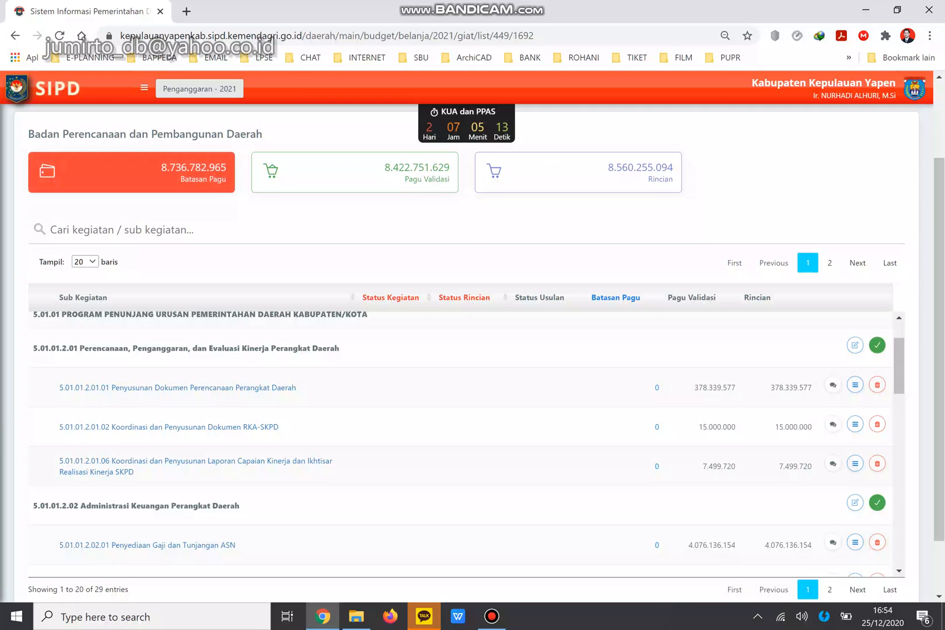
{"action": "left_click_drag", "start_coordinate": [161, 168], "coordinate": [226, 168]}
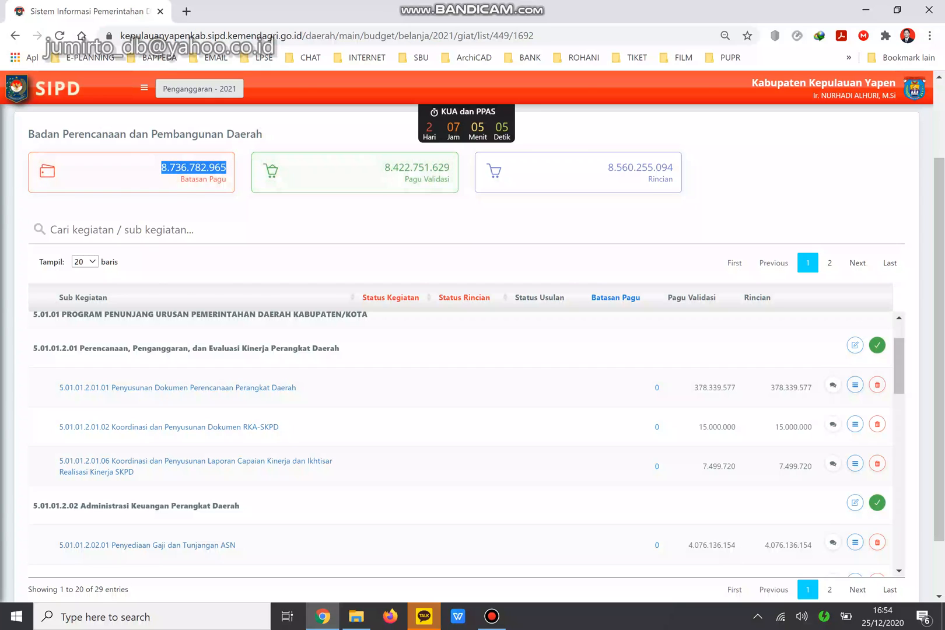
{"action": "left_click", "coordinate": [174, 230]}
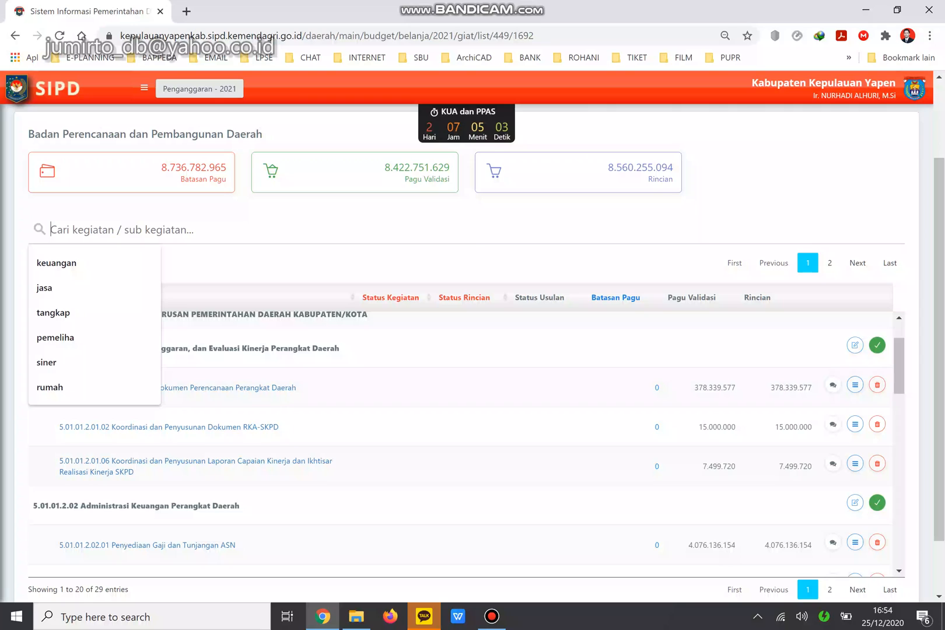
{"action": "key", "text": "Escape"}
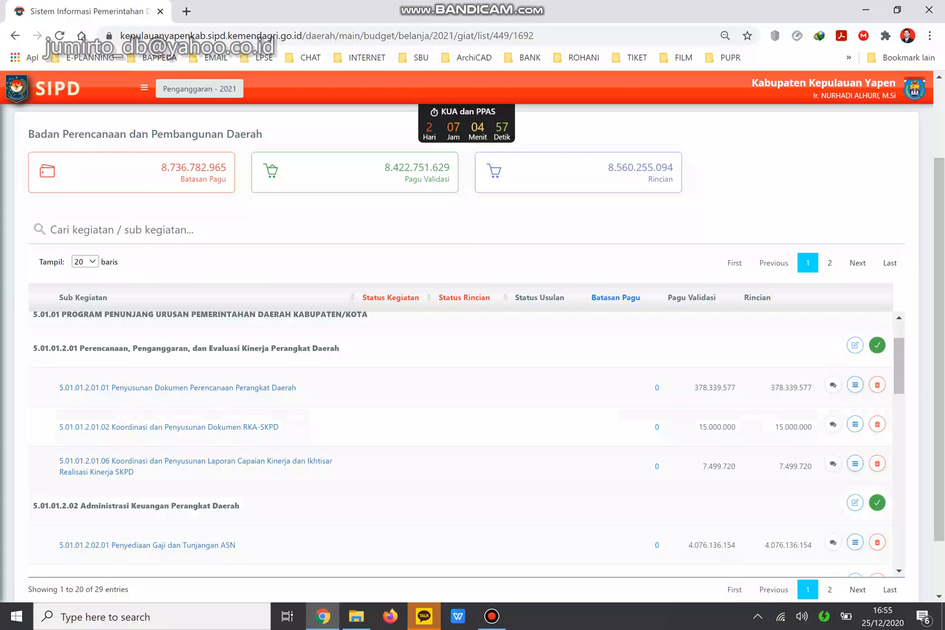
{"action": "left_click", "coordinate": [491, 616]}
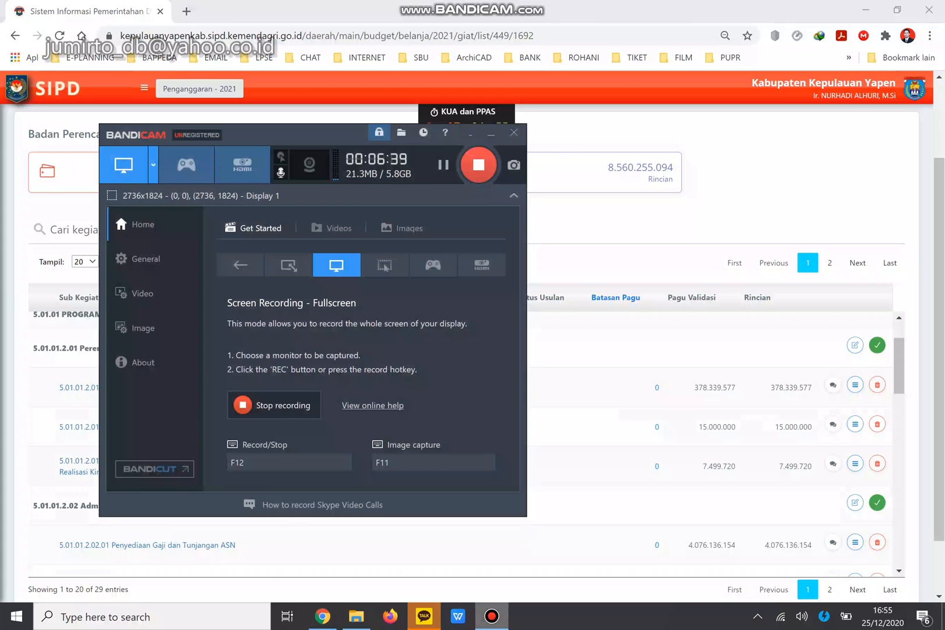